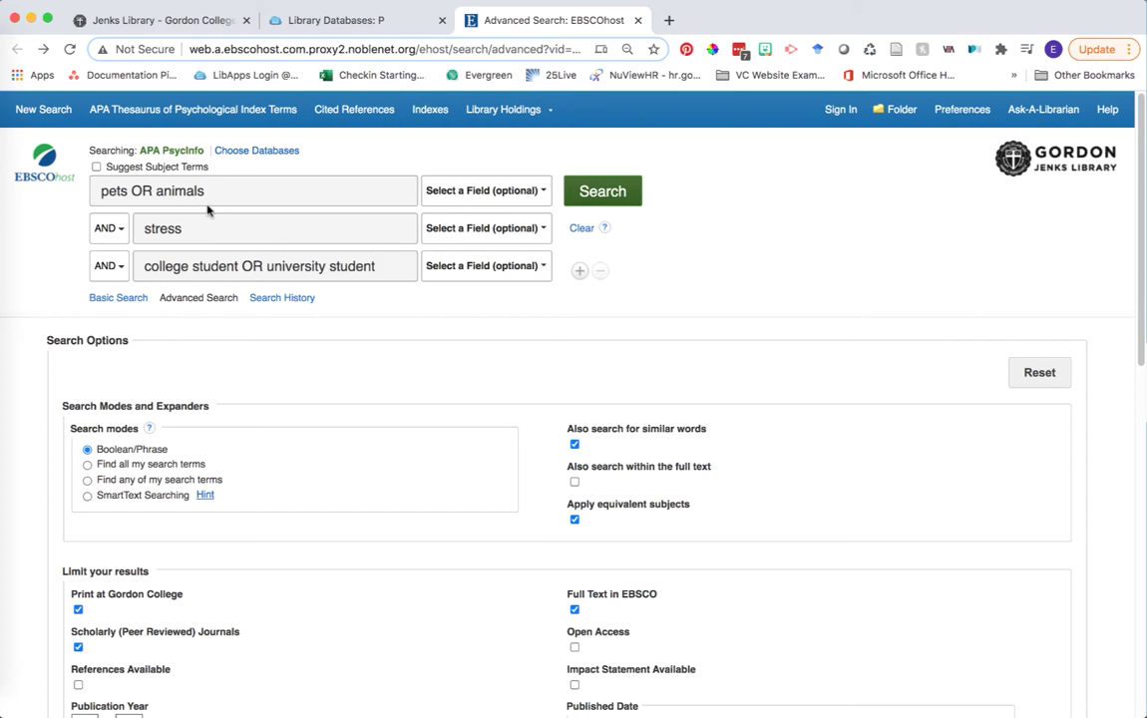
- Run the Advanced Search for pets OR animals, stress, and college or university students with the current limiters
scroll(494, 579, down, 3)
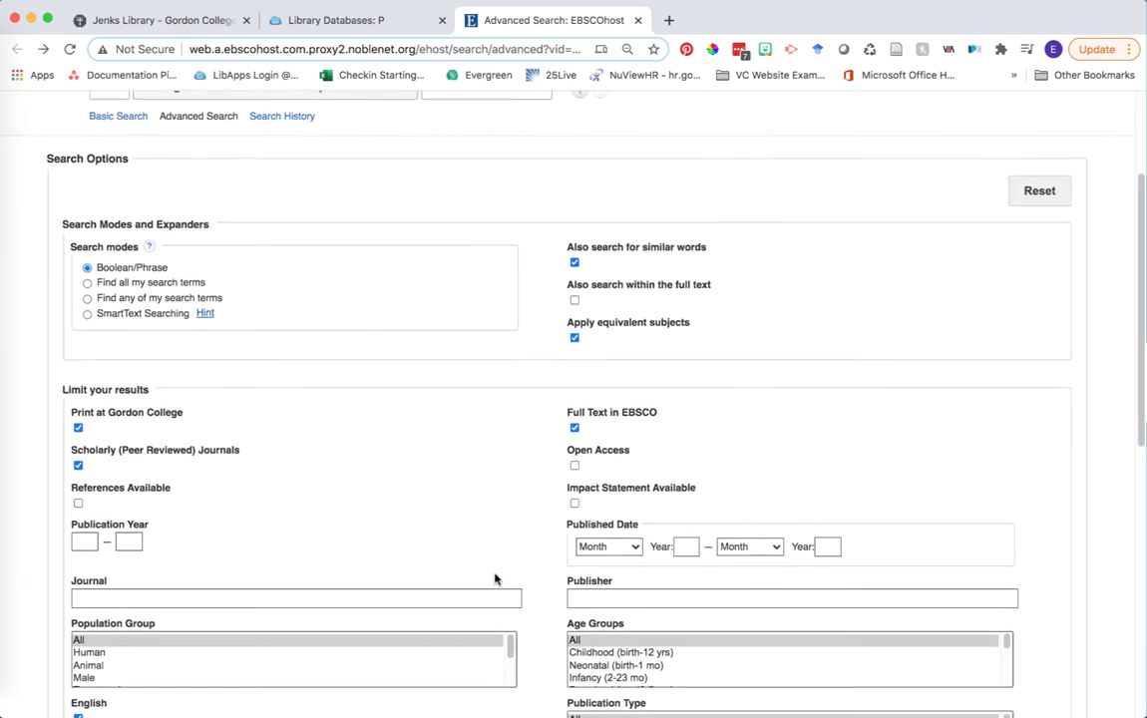
scroll(494, 580, up, 3)
key(Return)
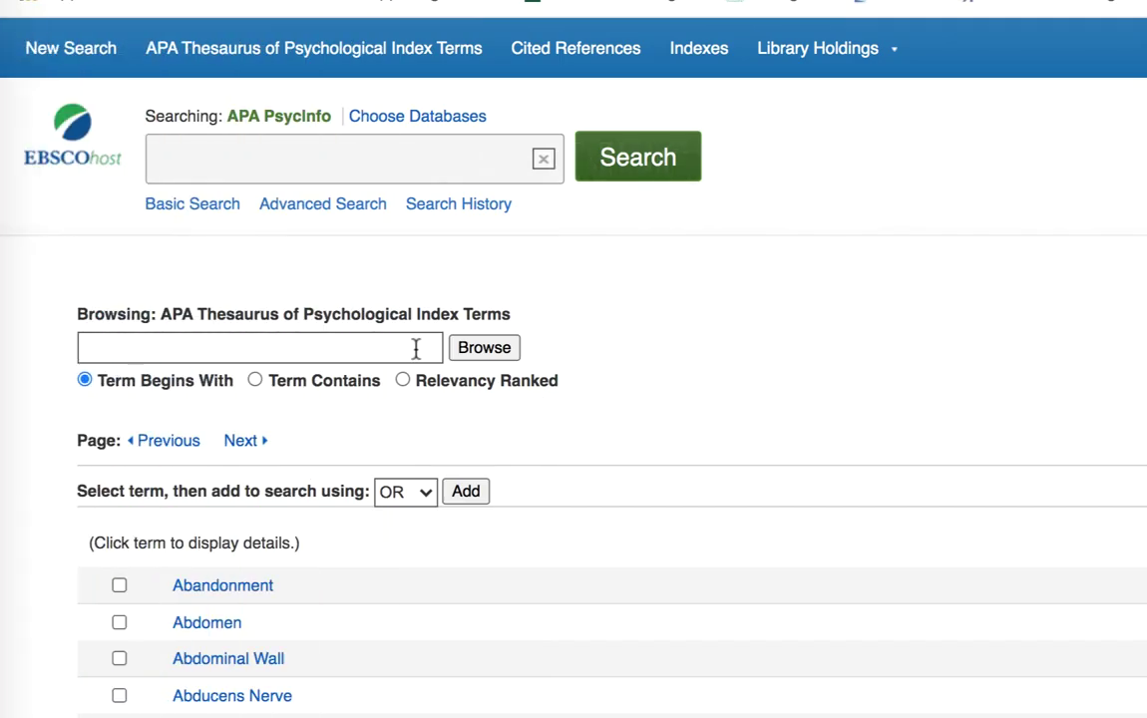
- Browse the APA Thesaurus for index terms beginning with 'pets'
click(417, 346)
click(440, 358)
click(435, 358)
text(pets)
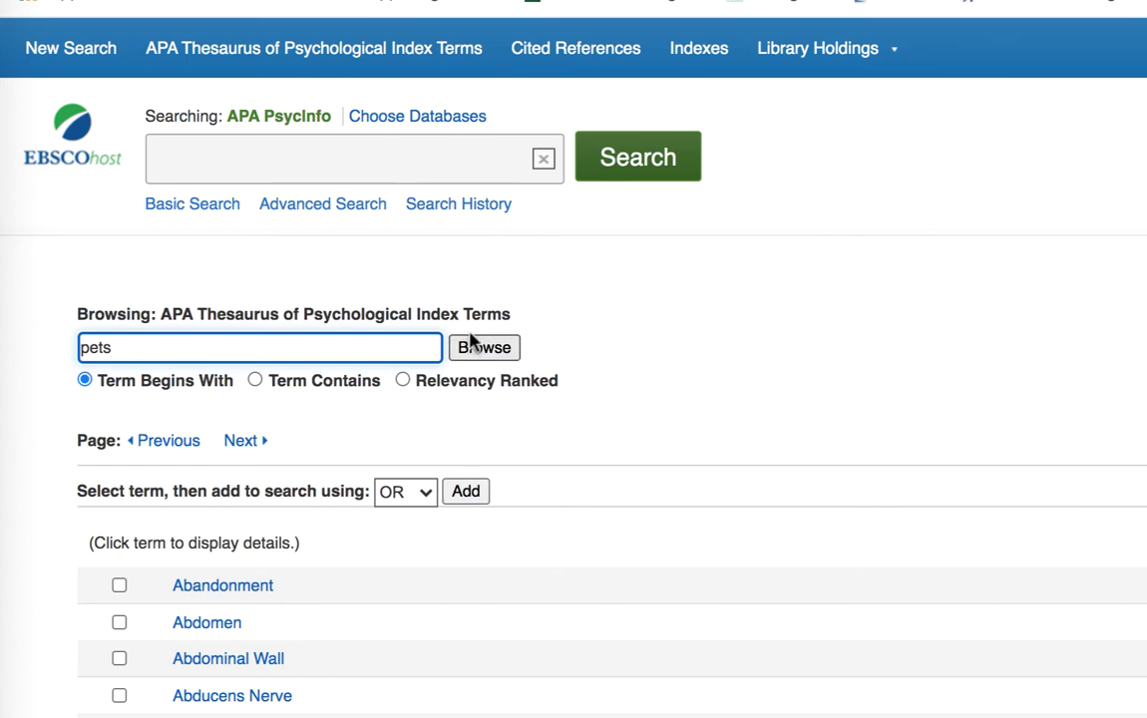
click(502, 354)
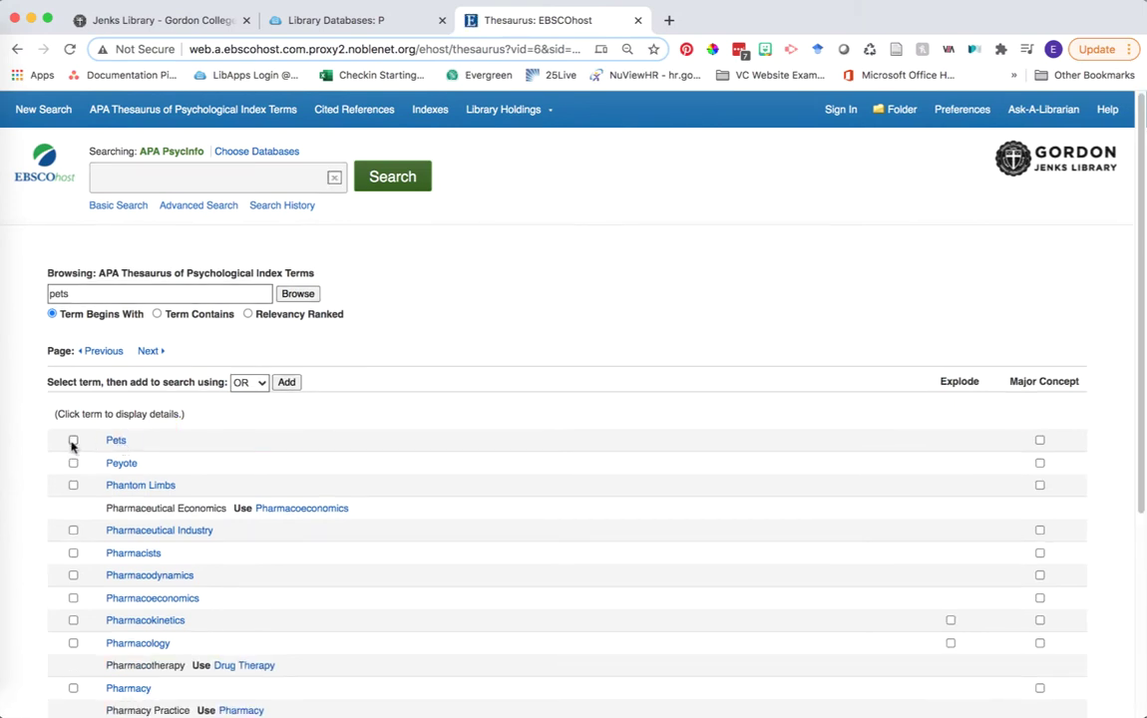
- Add the Pets index term with OR so the search box reads DE "Pets", and highlight the DE prefix
click(73, 441)
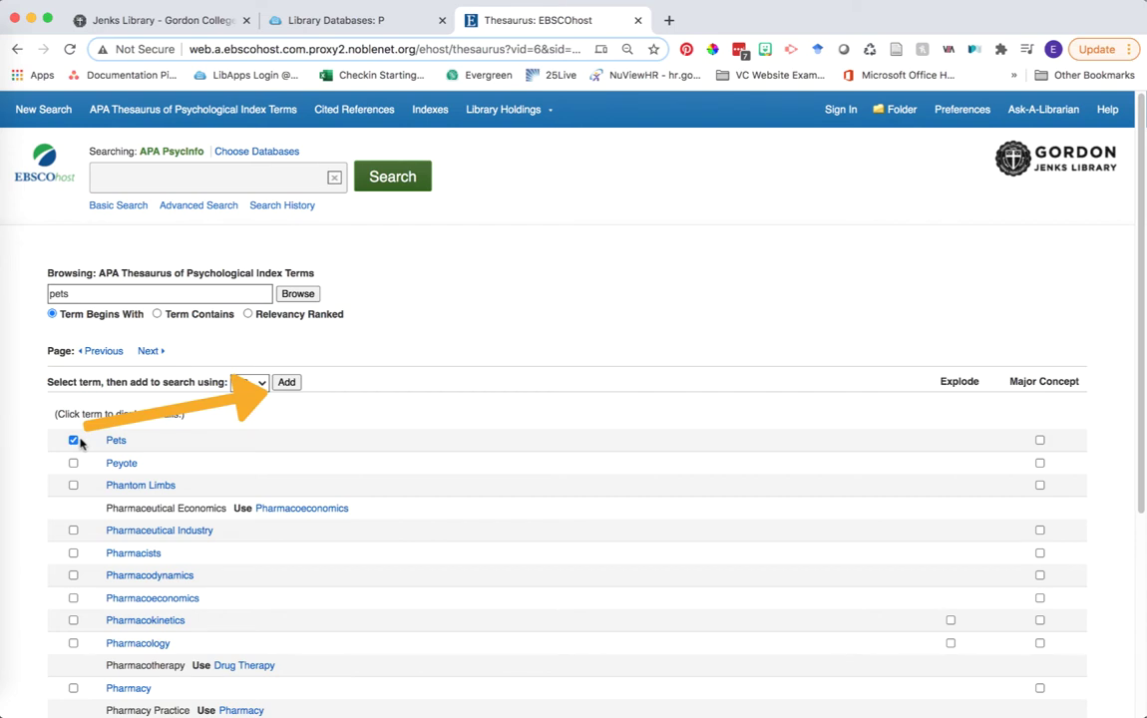
click(286, 382)
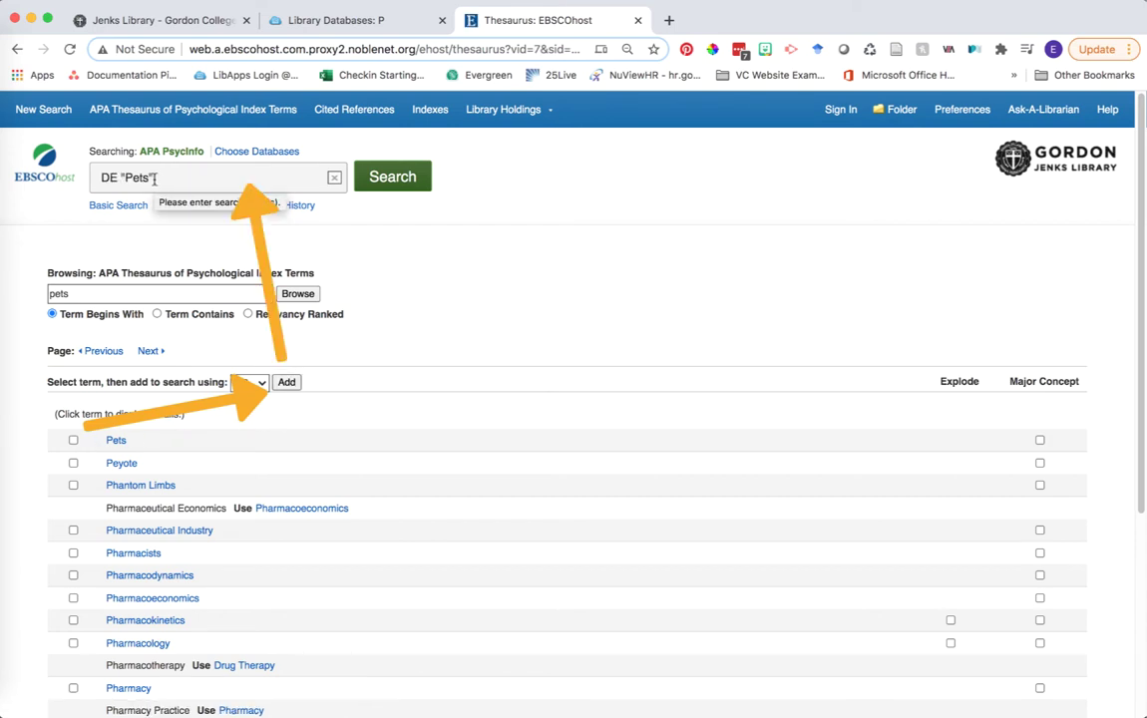
click(139, 180)
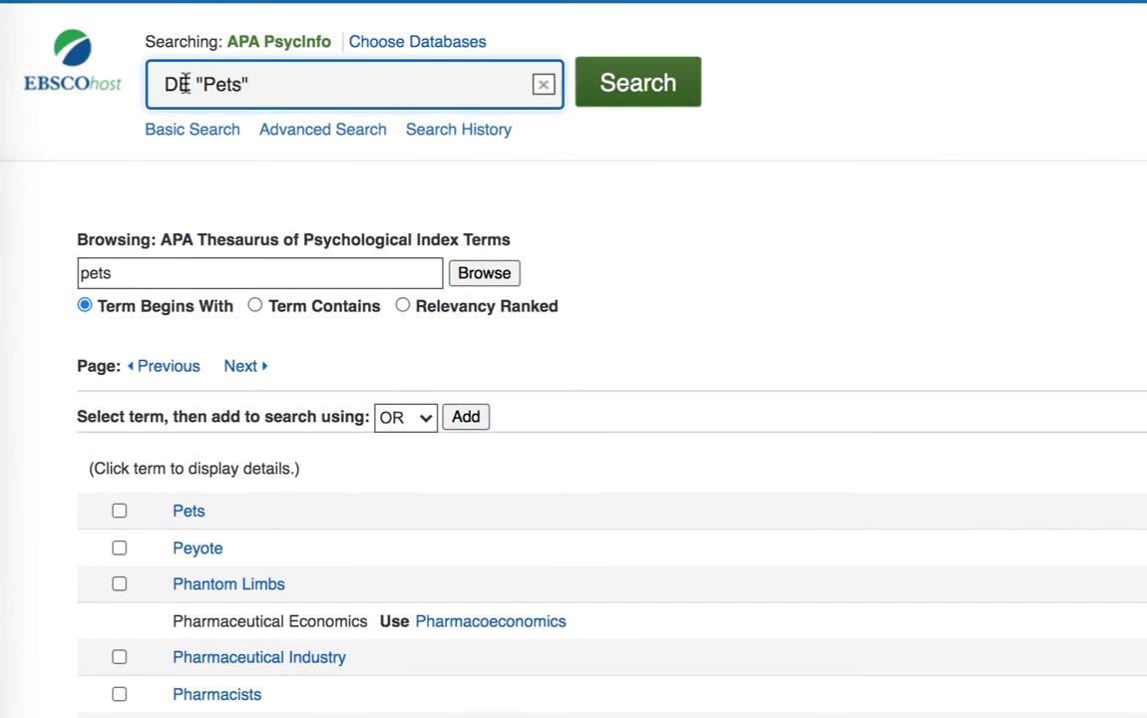
drag(186, 84, 152, 84)
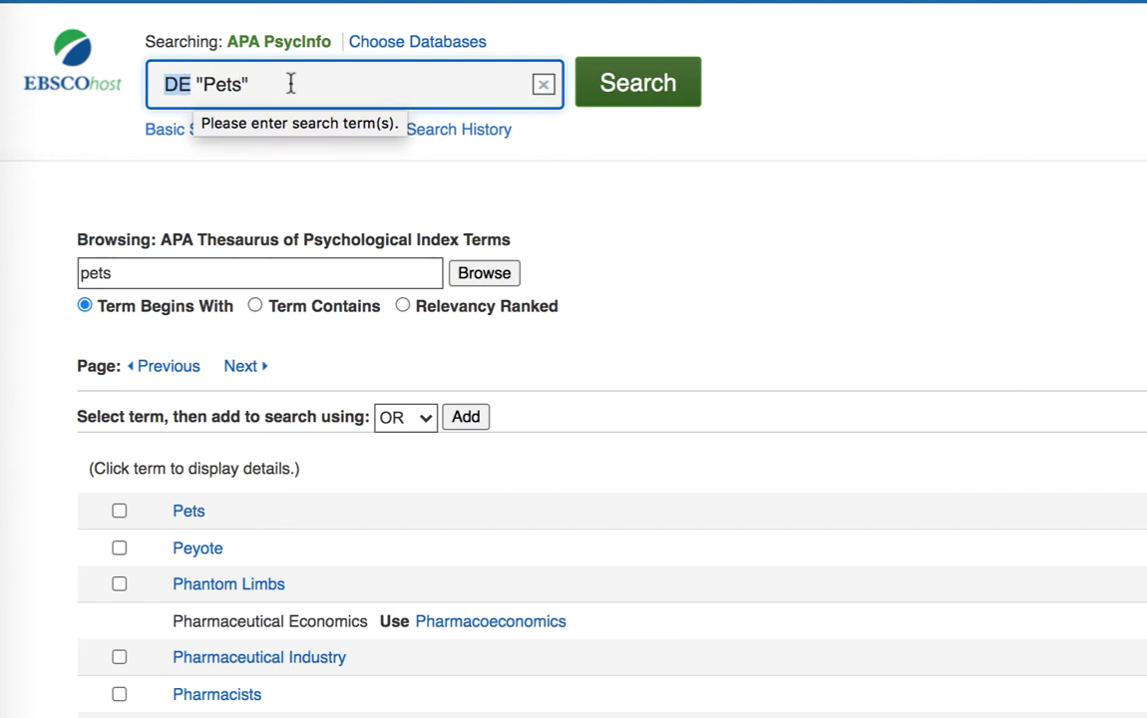
click(673, 158)
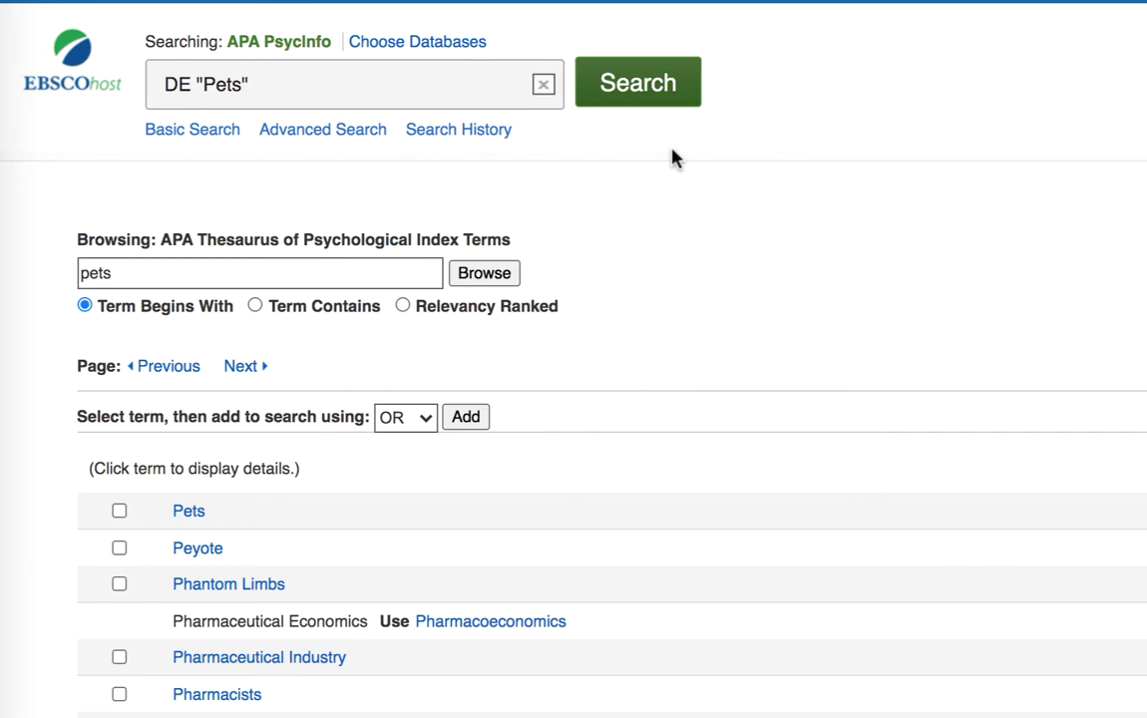
- From the Pets entry, go to broader term Animals and mark Animal Assisted Therapy under Related Terms
click(190, 513)
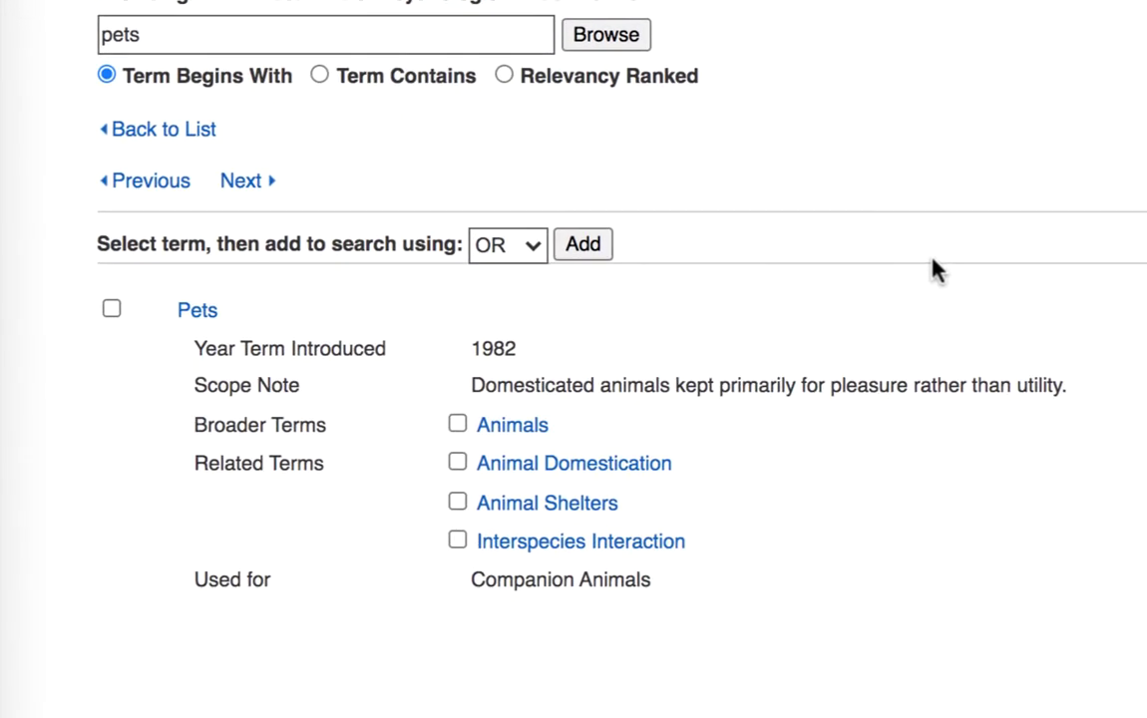
scroll(1077, 40, down, 1)
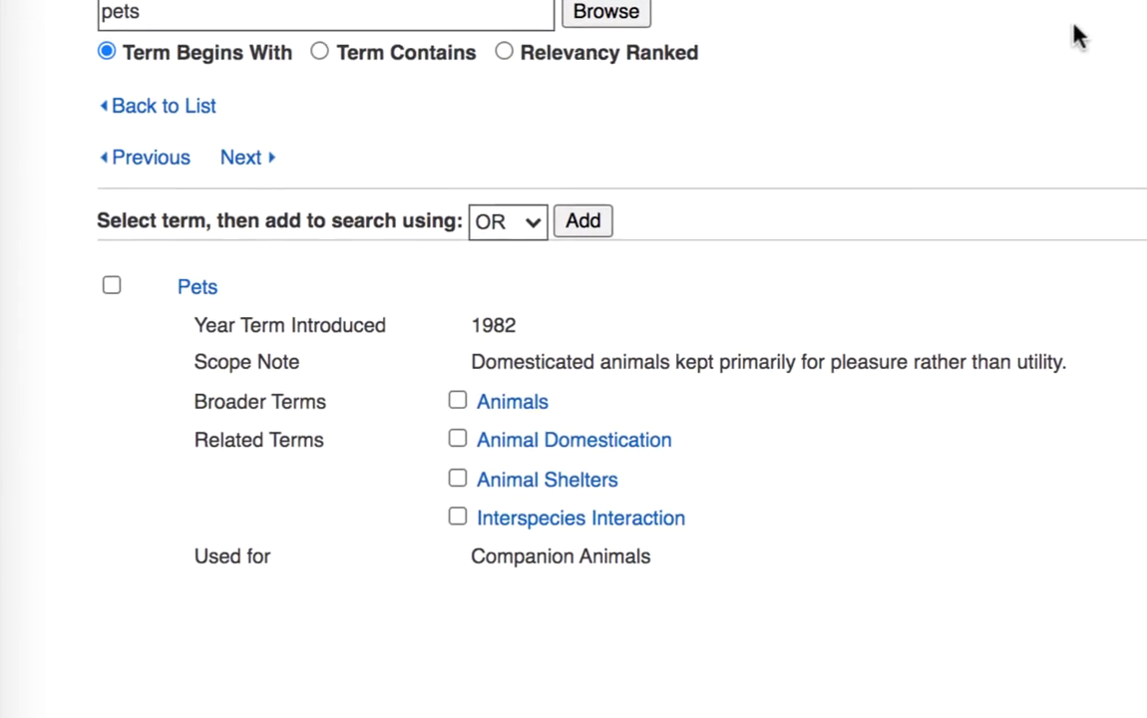
click(496, 419)
scroll(623, 311, up, 5)
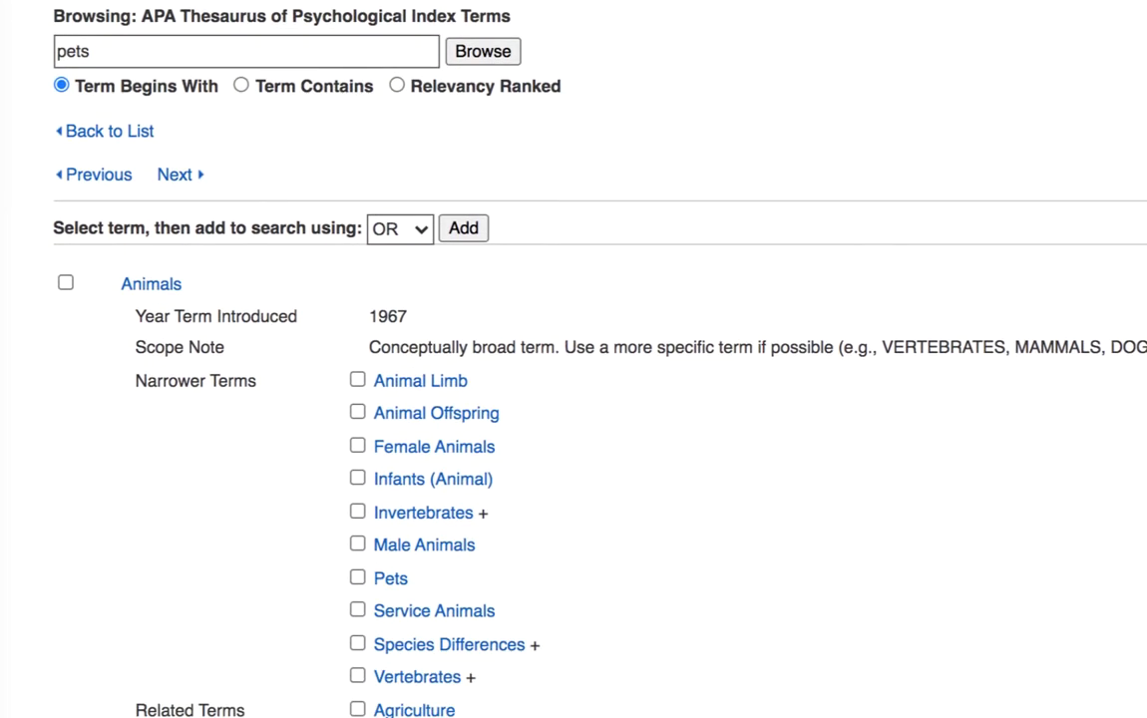
scroll(574, 359, down, 5)
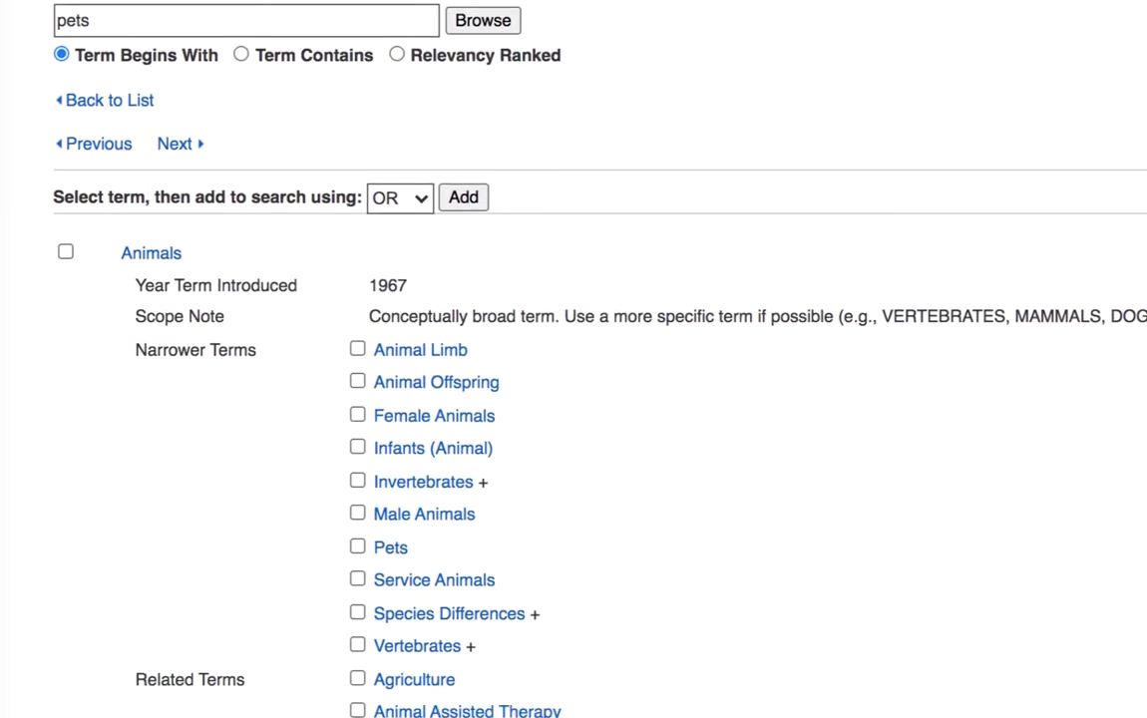
scroll(574, 359, down, 1)
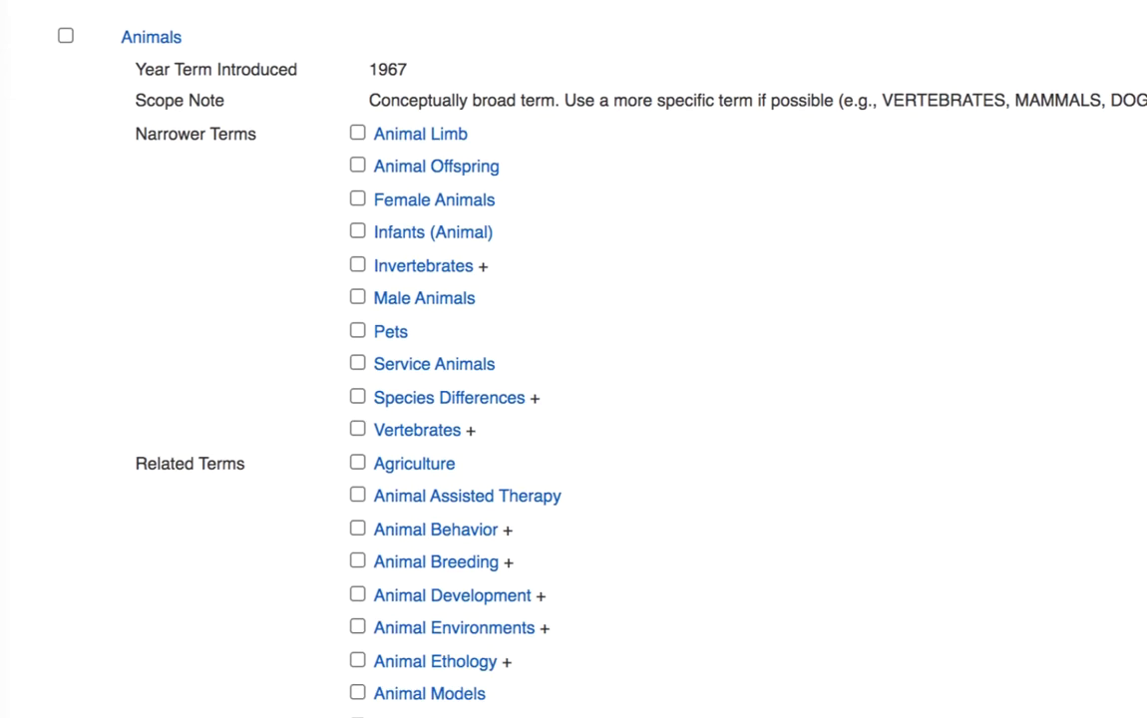
scroll(269, 531, down, 4)
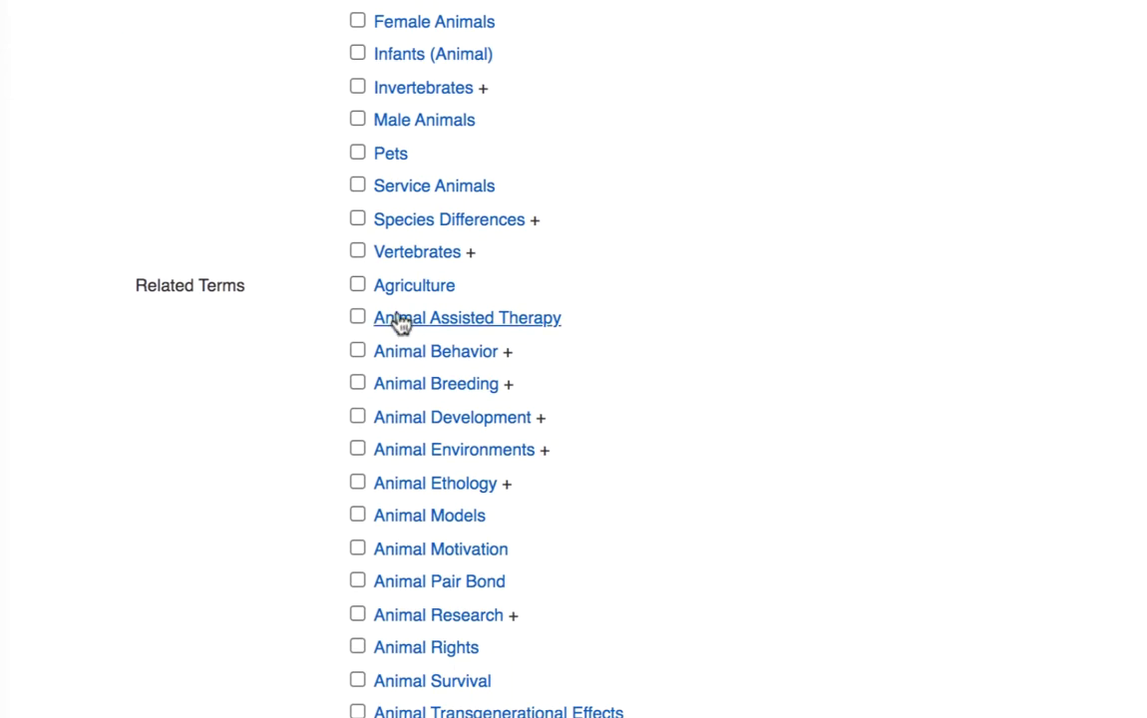
click(357, 317)
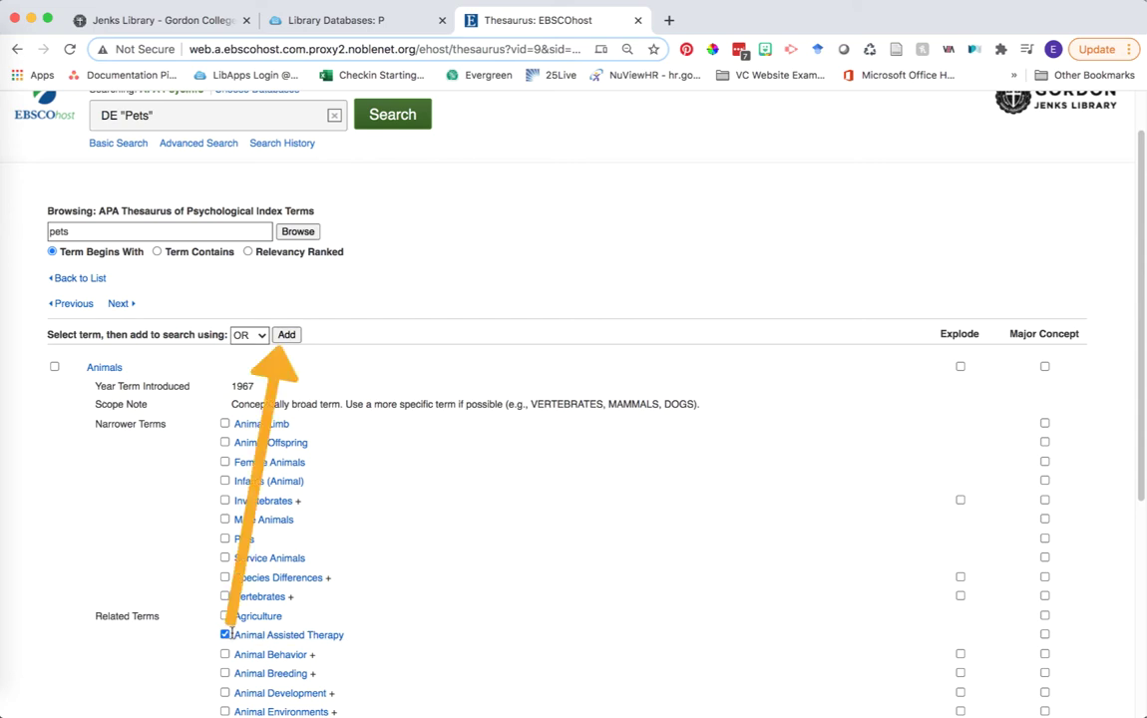
- Add Animal Assisted Therapy with OR and search (DE "Pets") OR (DE "Animal Assisted Therapy"), getting 2,753 results
click(291, 335)
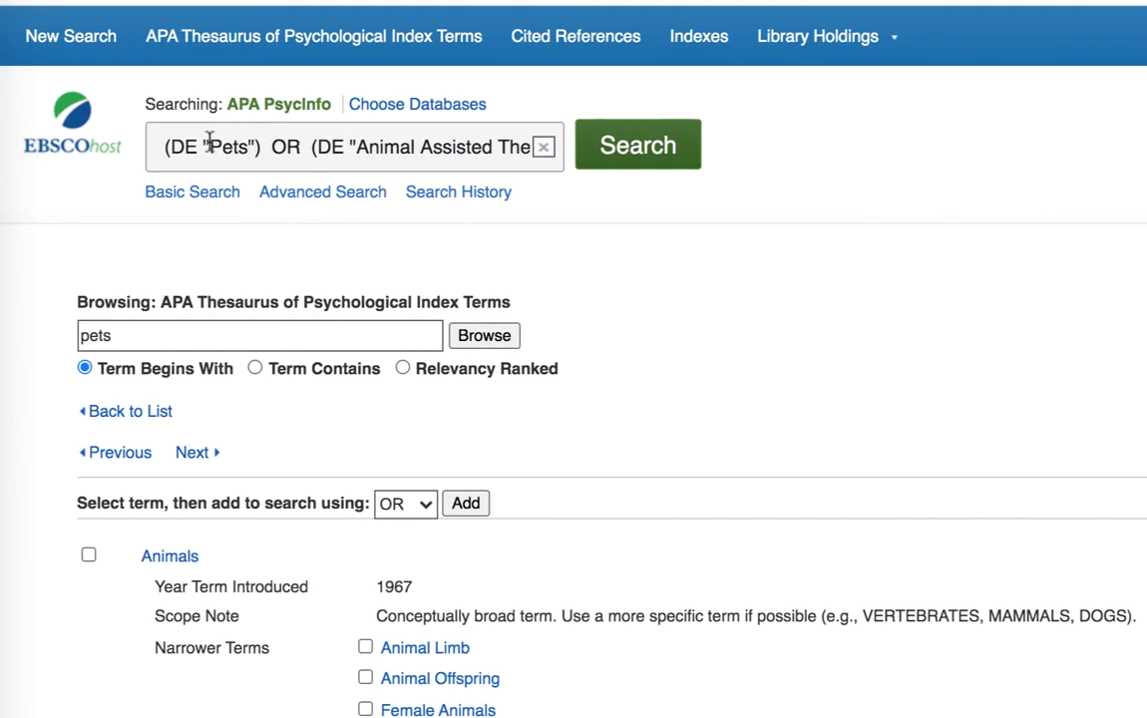
drag(155, 147, 263, 149)
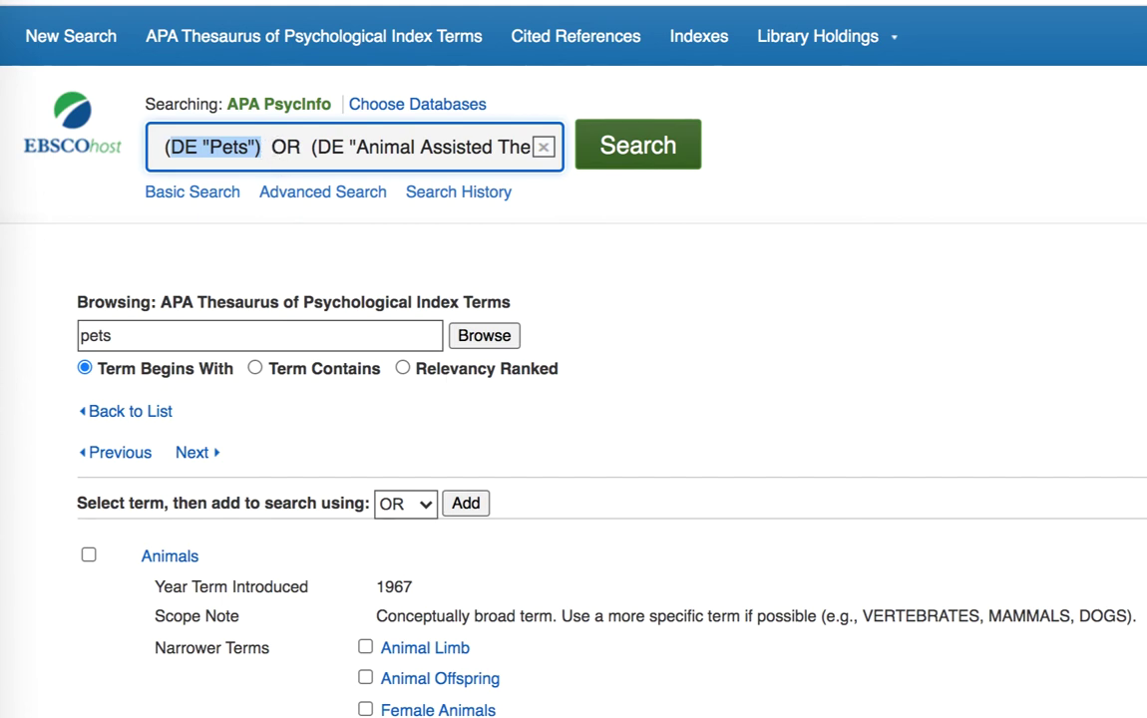
scroll(371, 659, down, 1)
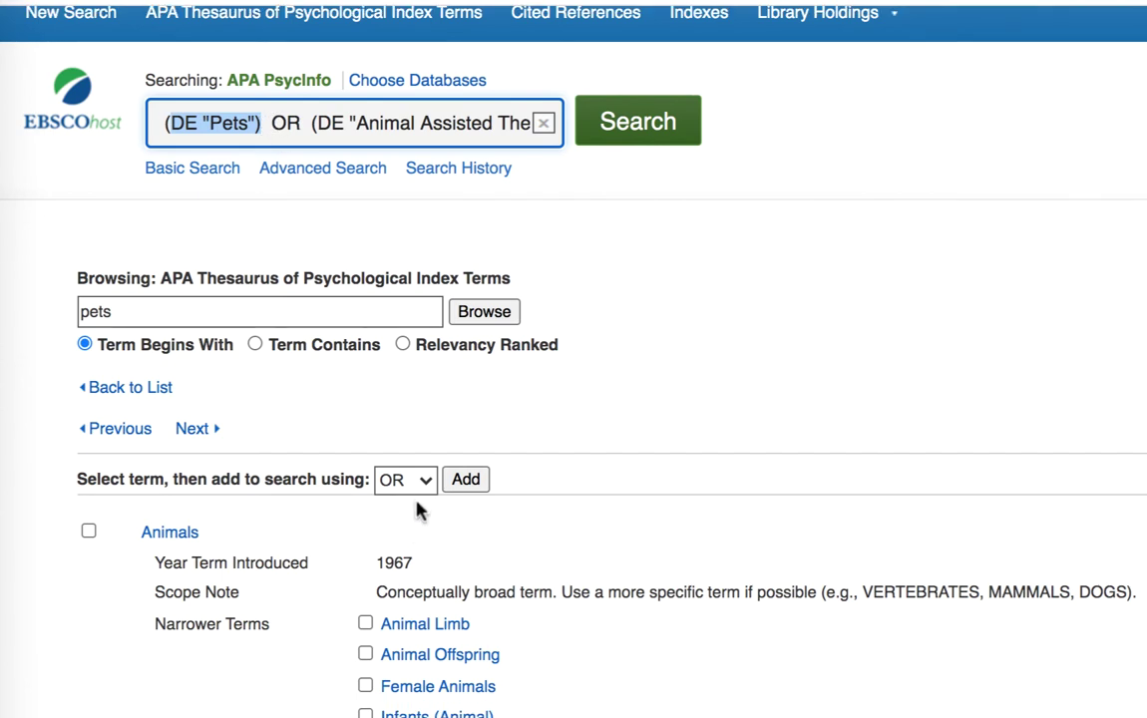
click(423, 487)
click(423, 480)
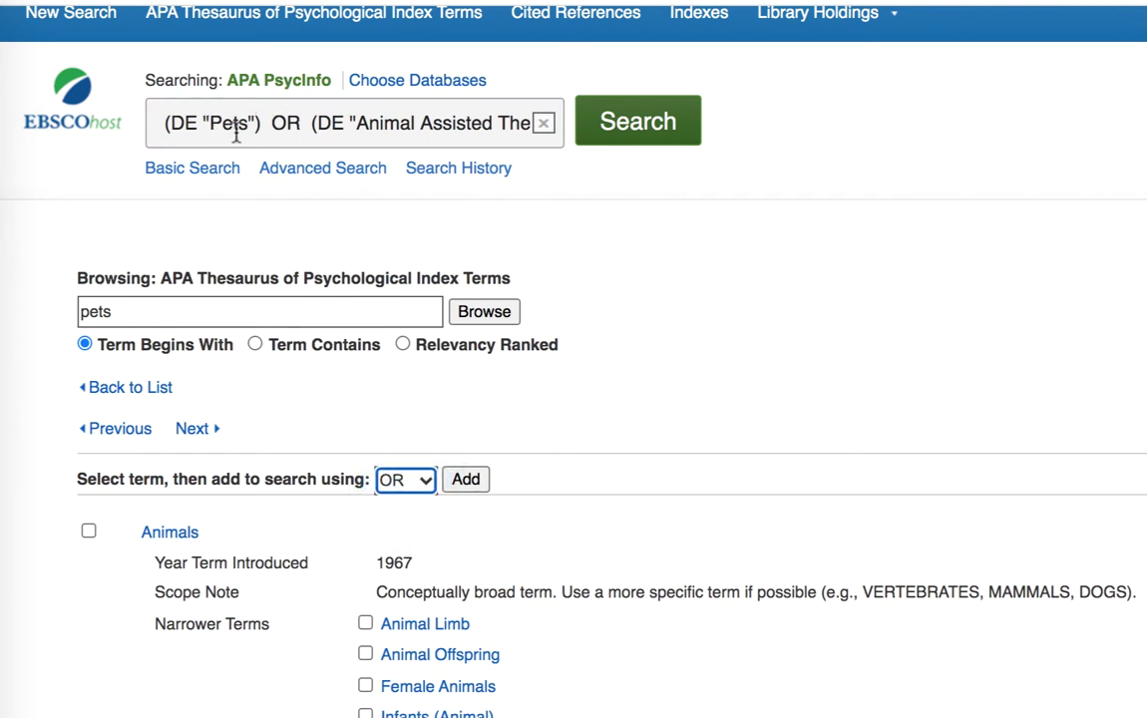
click(180, 122)
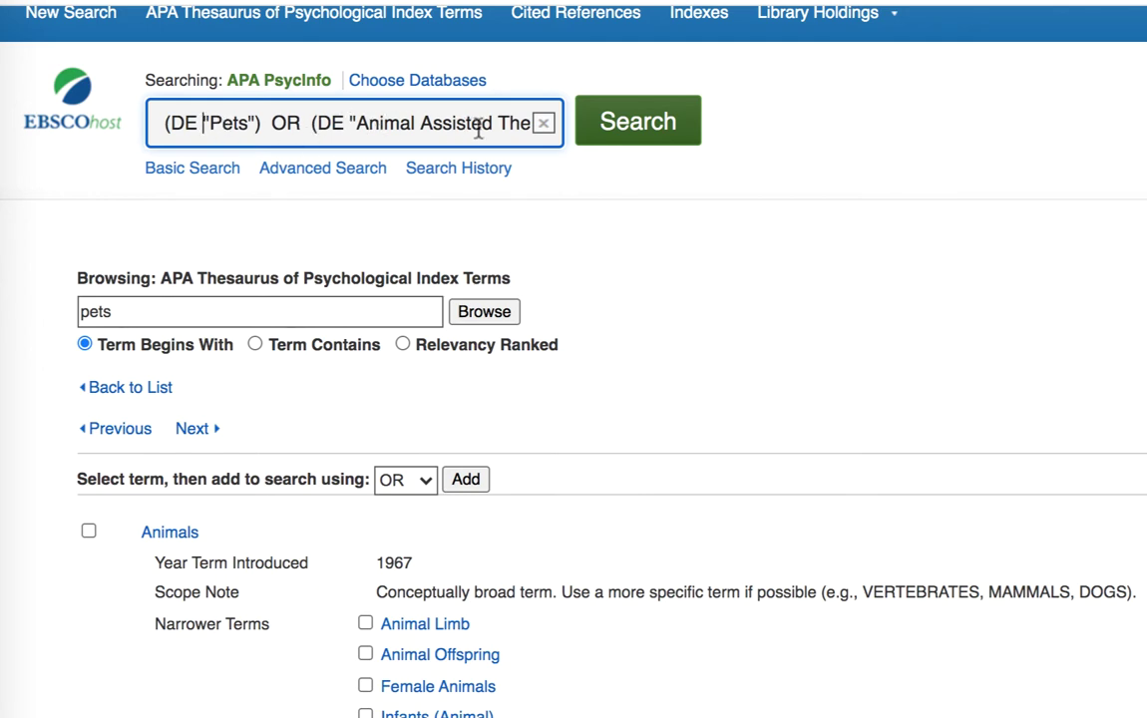
click(654, 144)
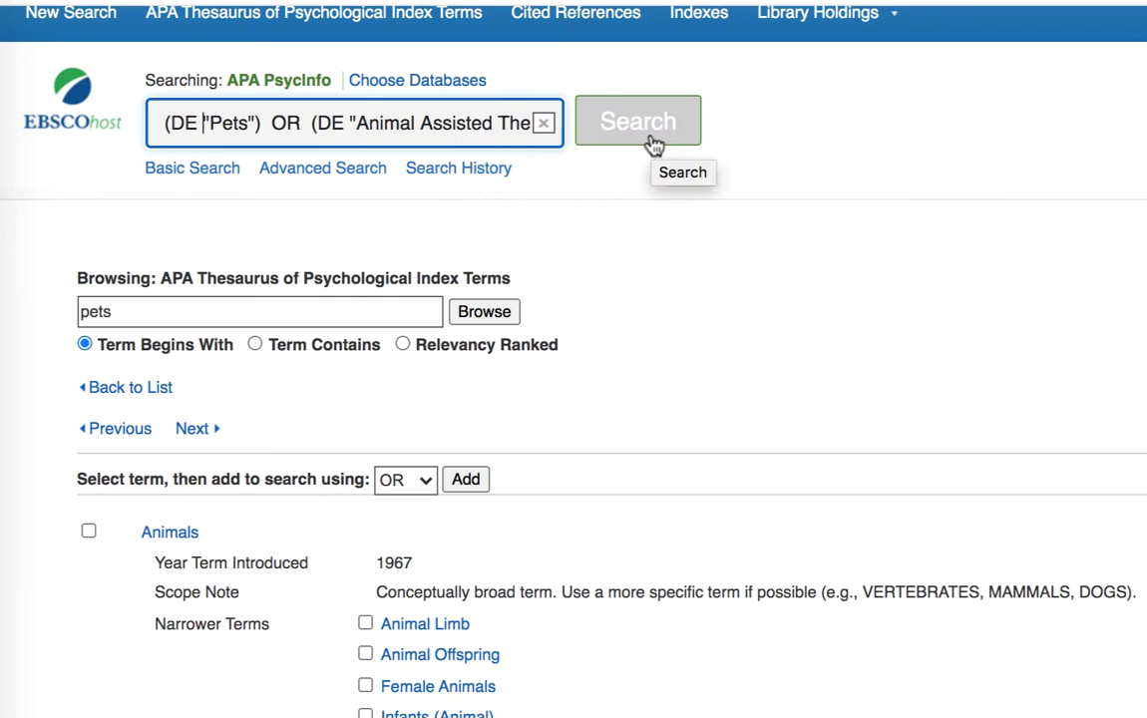
click(654, 145)
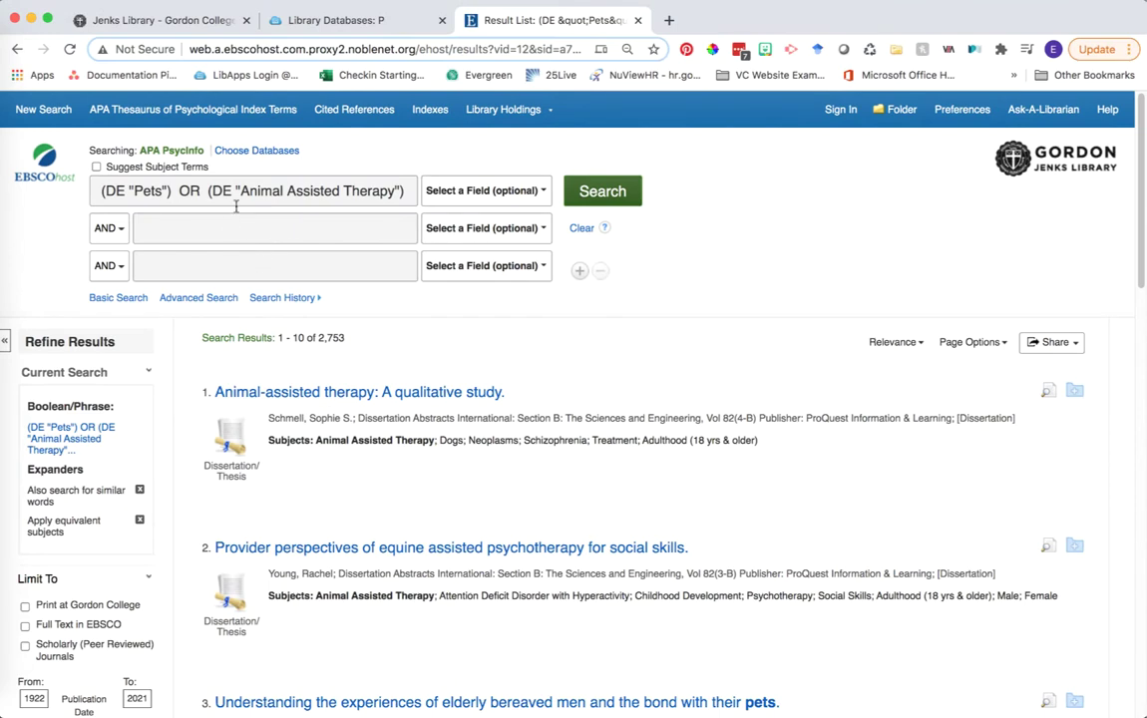
- Limit results to Print at Gordon College, Full Text in EBSCO and peer-reviewed journals, reaching 748 records
scroll(181, 439, down, 5)
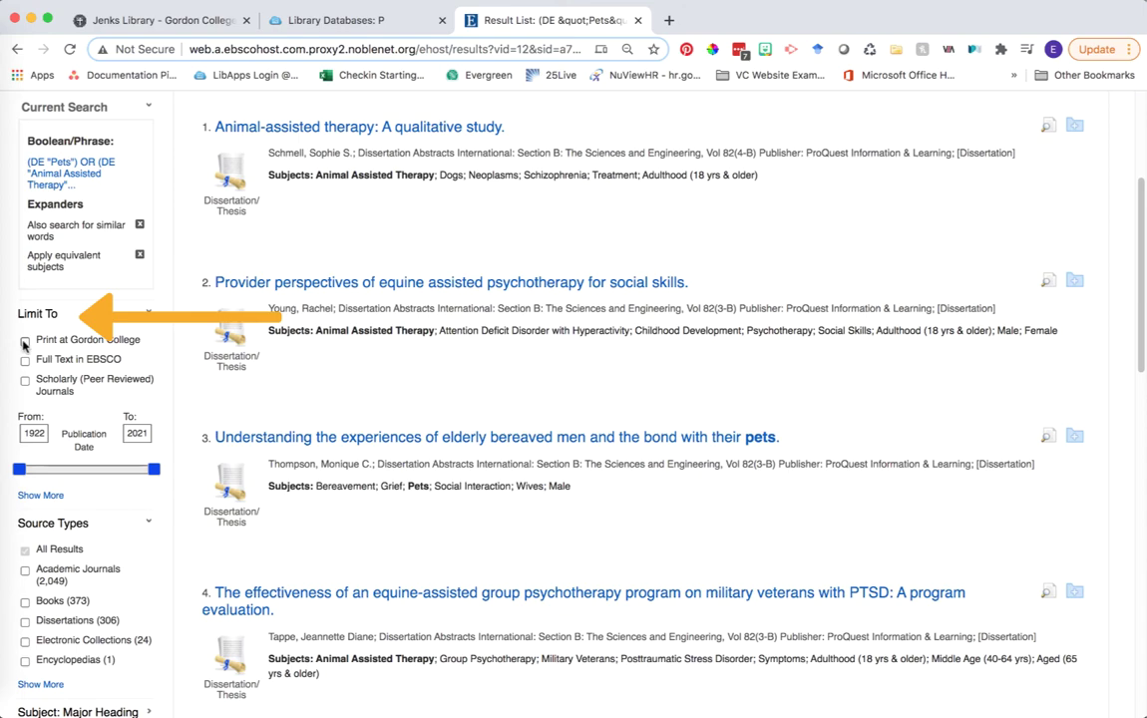
click(25, 342)
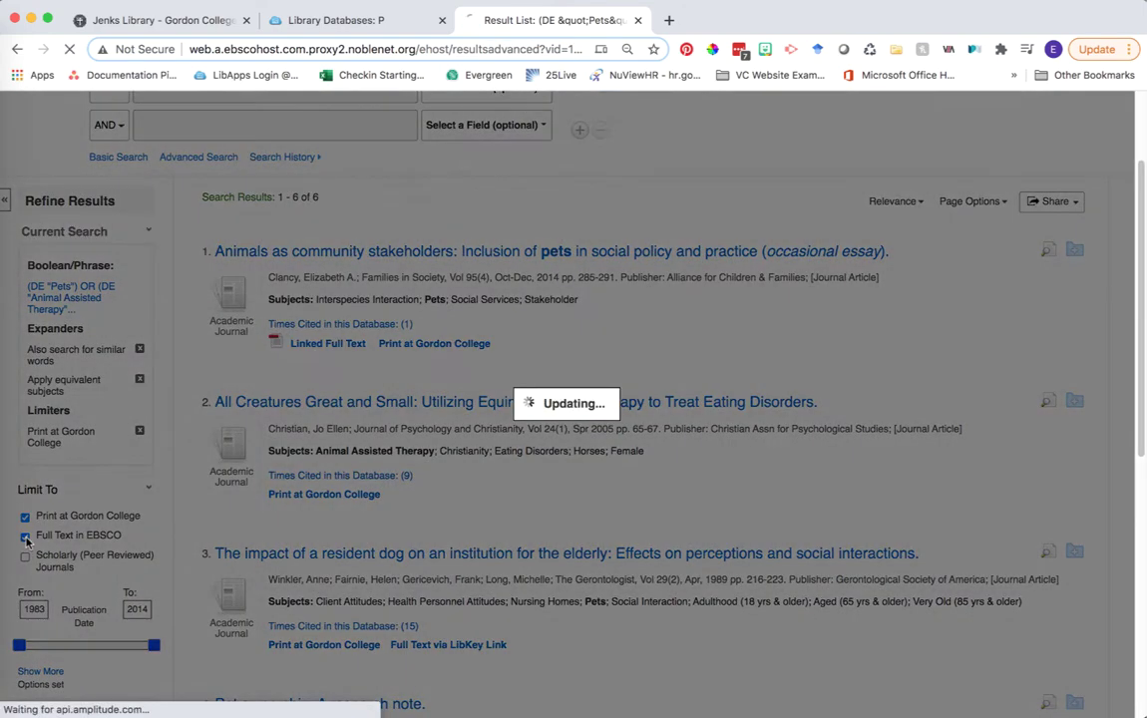
click(25, 582)
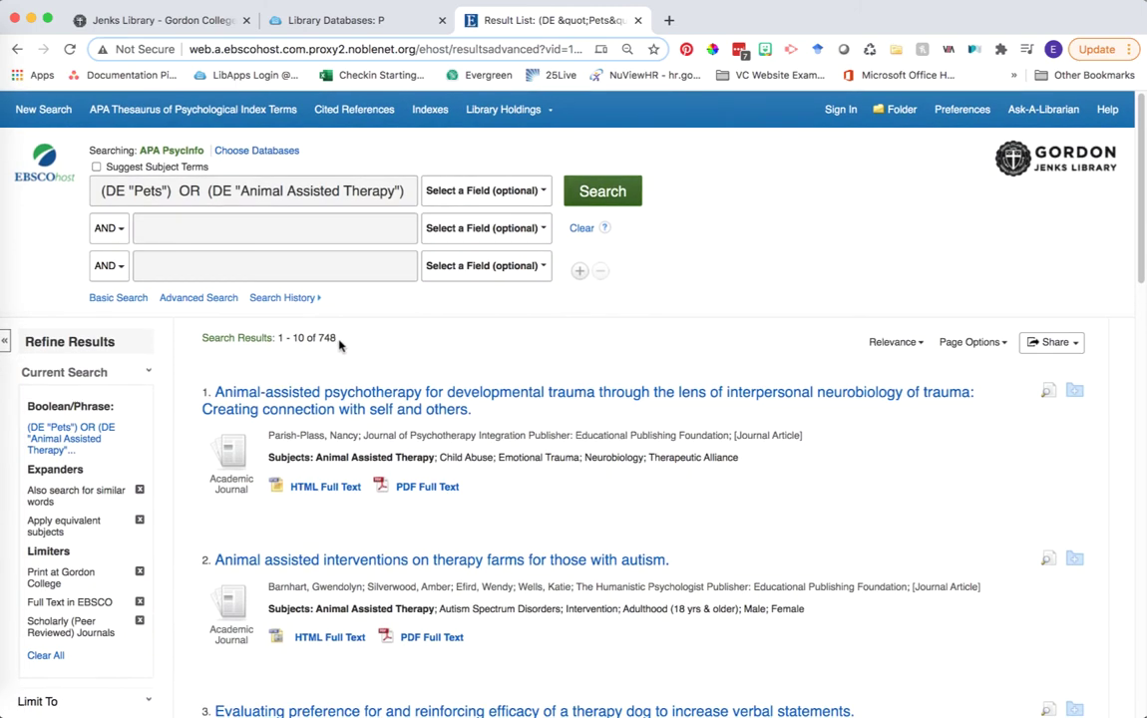
drag(337, 340, 321, 337)
click(330, 348)
drag(100, 189, 411, 189)
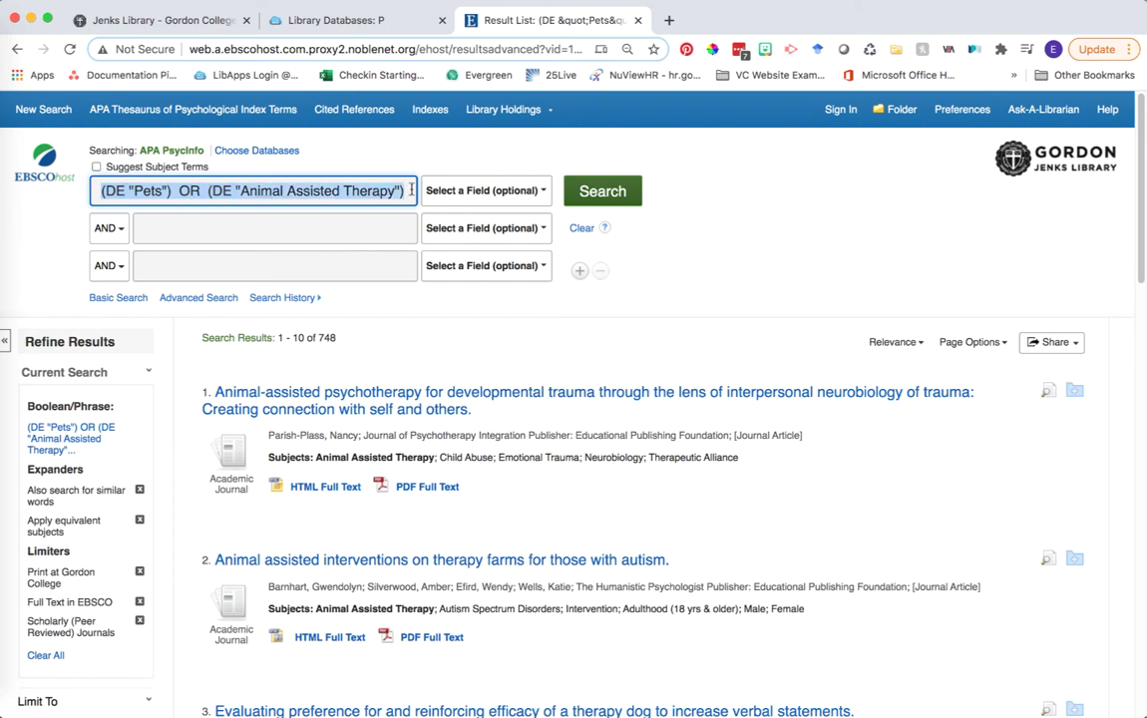
- Add 'college student' as a second AND search line and rerun, cutting results to 42
click(394, 230)
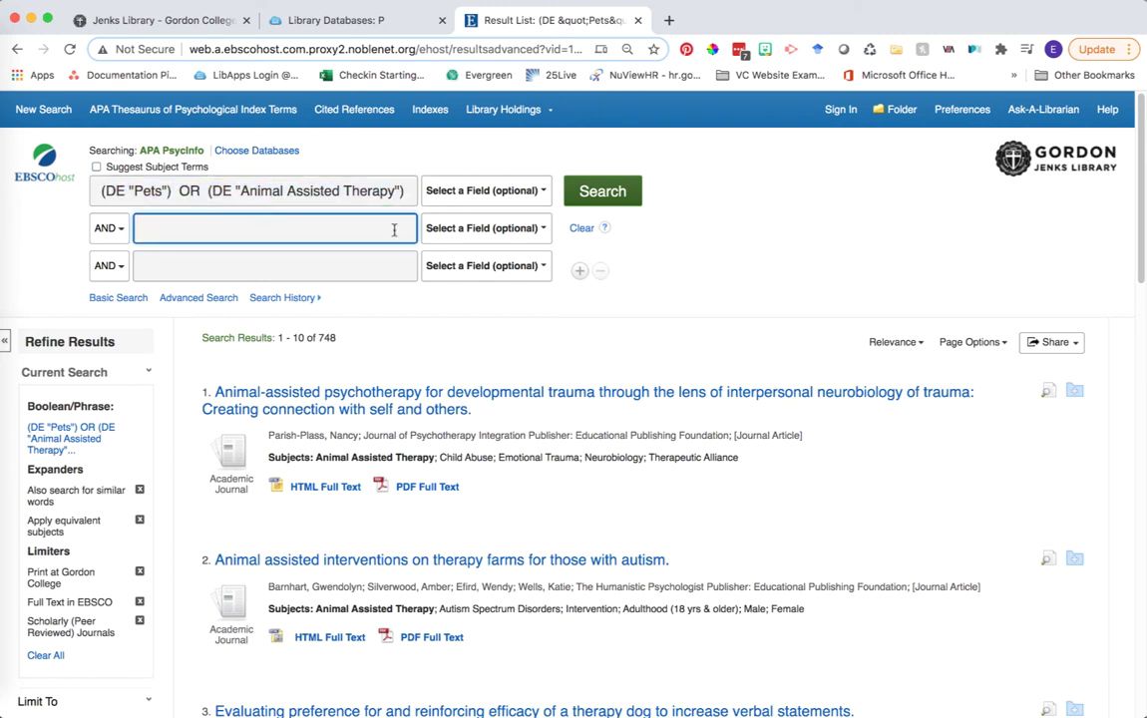
text(college student)
click(609, 190)
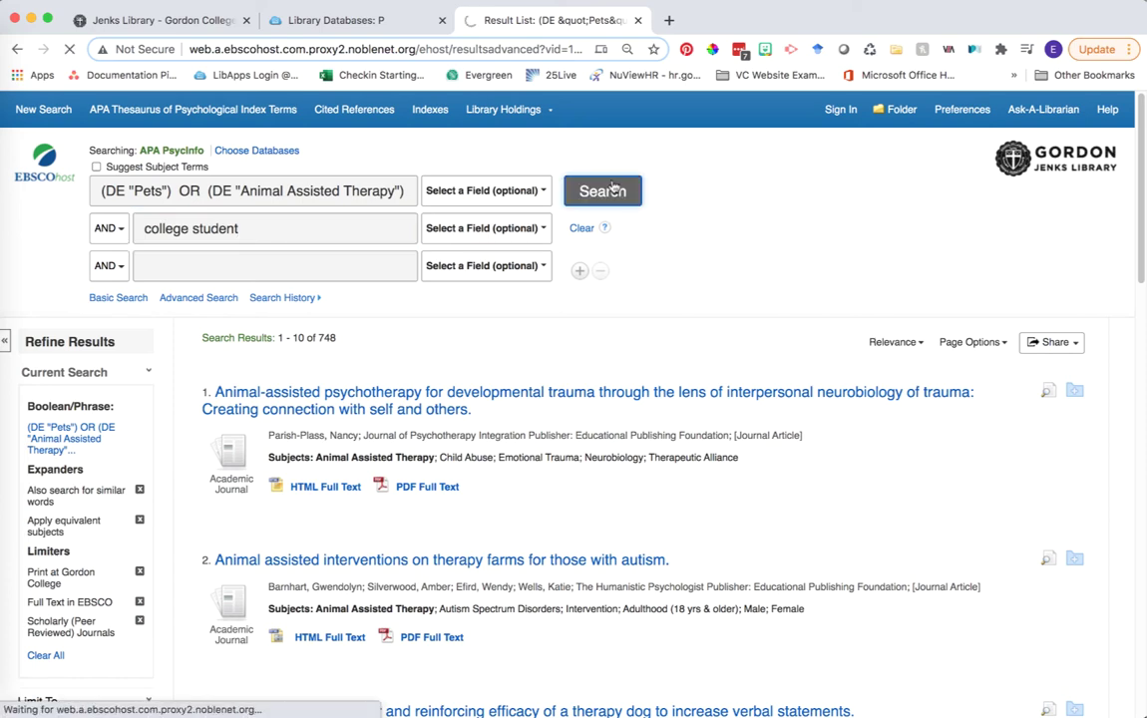
drag(98, 191, 412, 193)
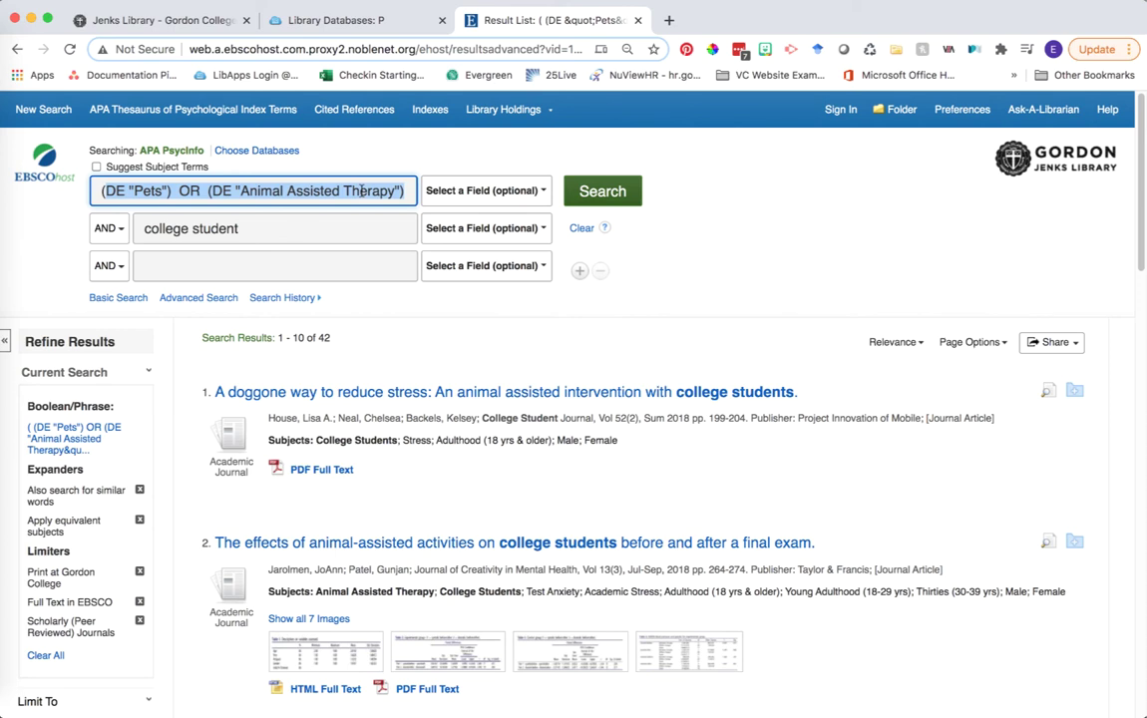
click(346, 236)
click(414, 356)
- Scroll to result 4 and open the 'Therapy dogs on campus' article
scroll(417, 346, down, 1)
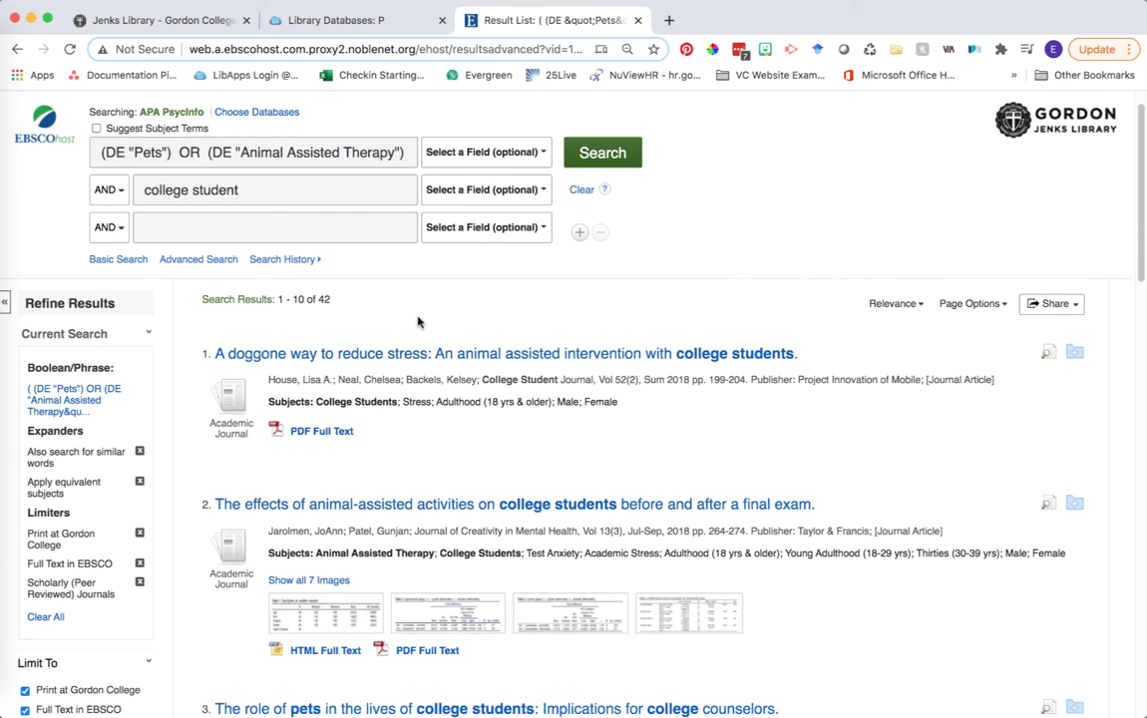
scroll(418, 322, down, 8)
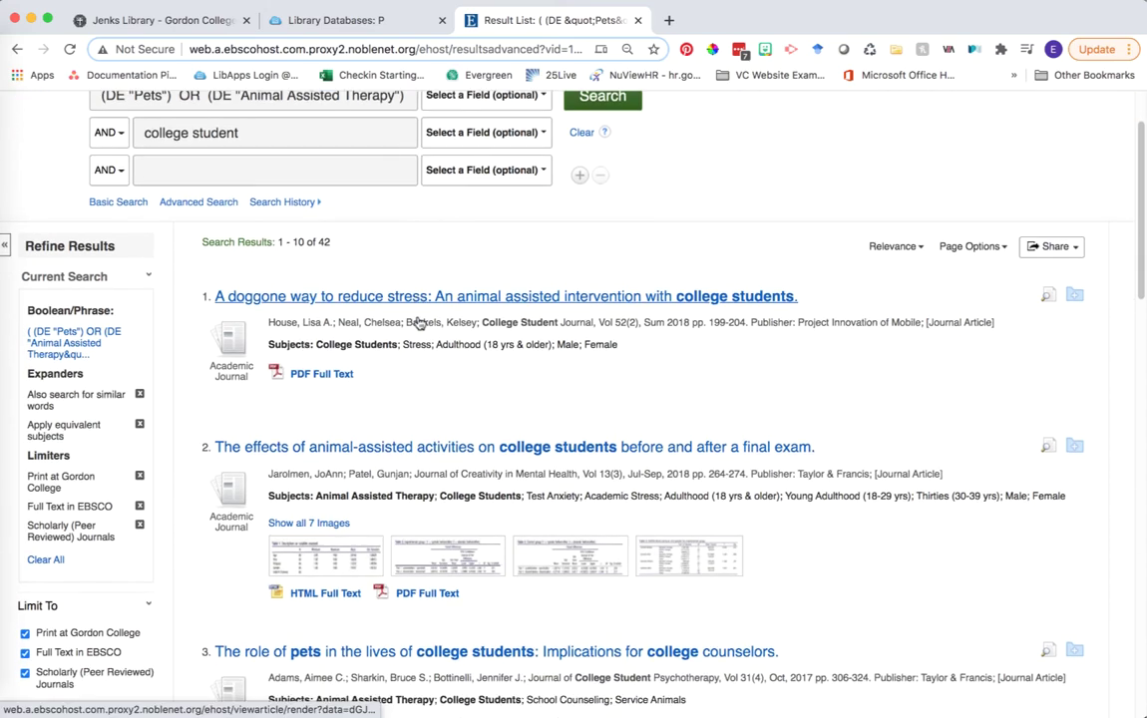
scroll(419, 321, down, 2)
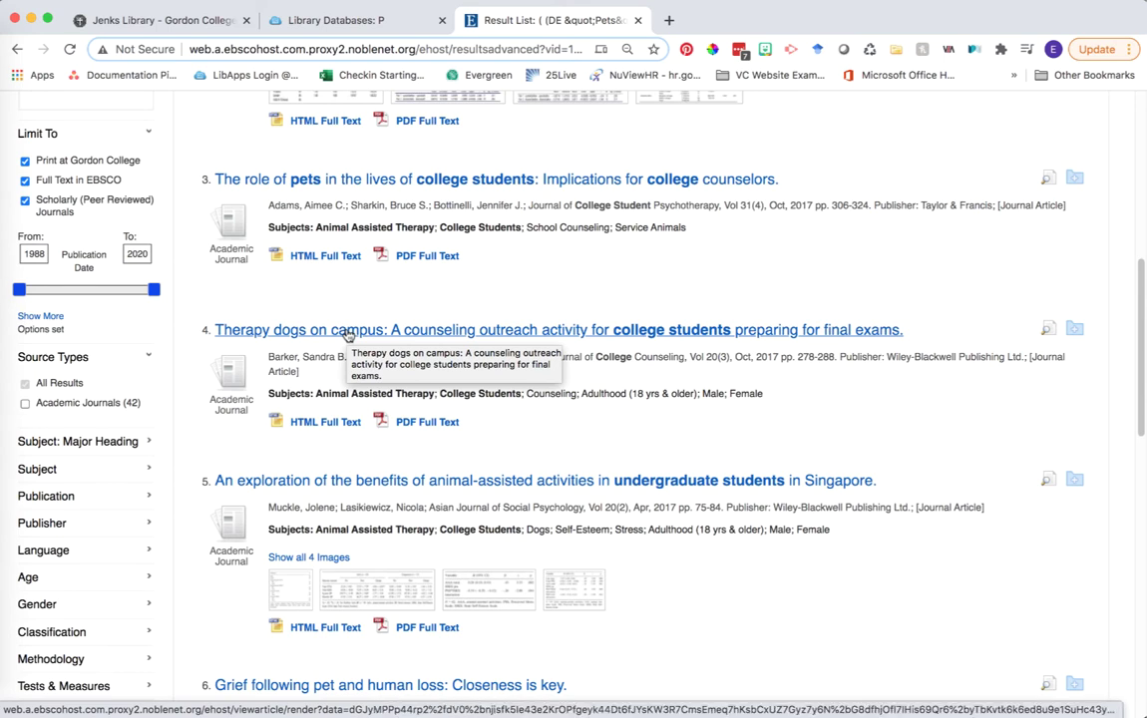
click(346, 331)
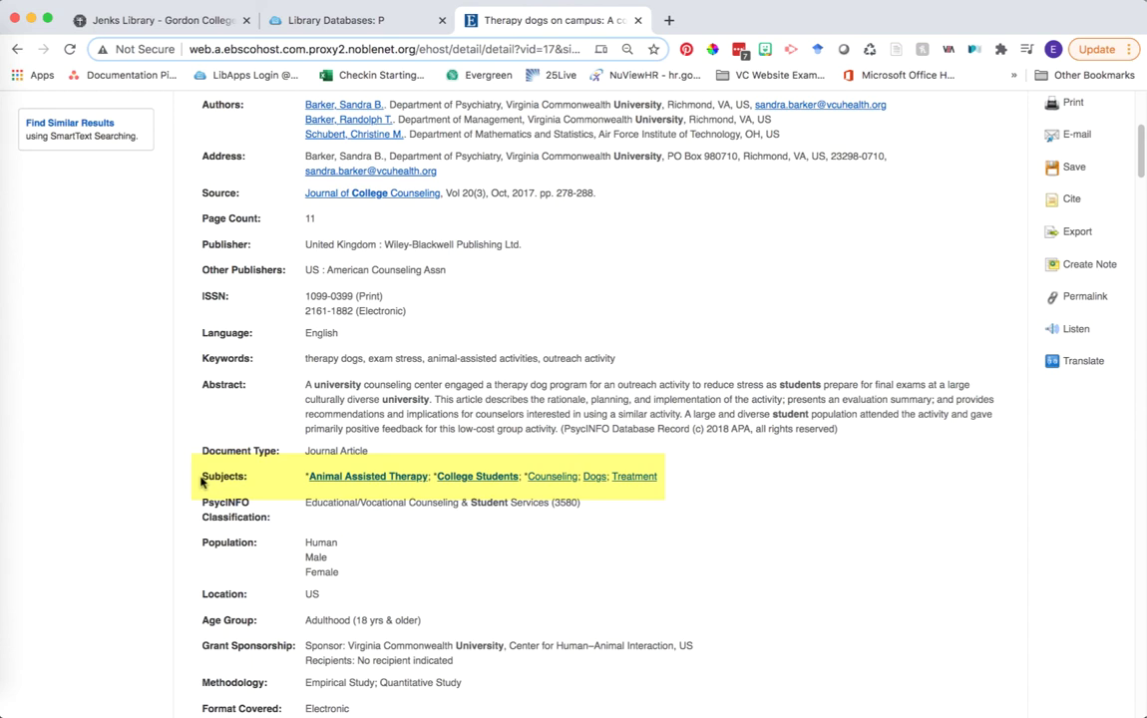
- In the 'Therapy dogs on campus' record, highlight the Animal Assisted Therapy and College Students subject terms
drag(245, 476, 197, 477)
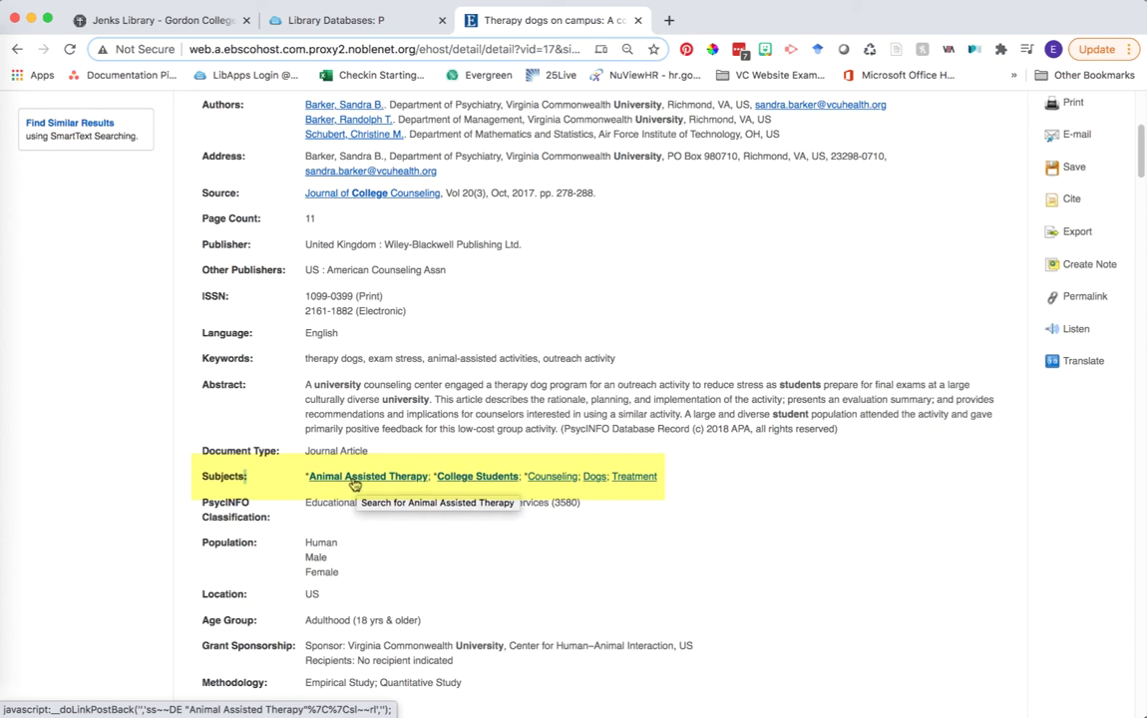
scroll(507, 479, up, 5)
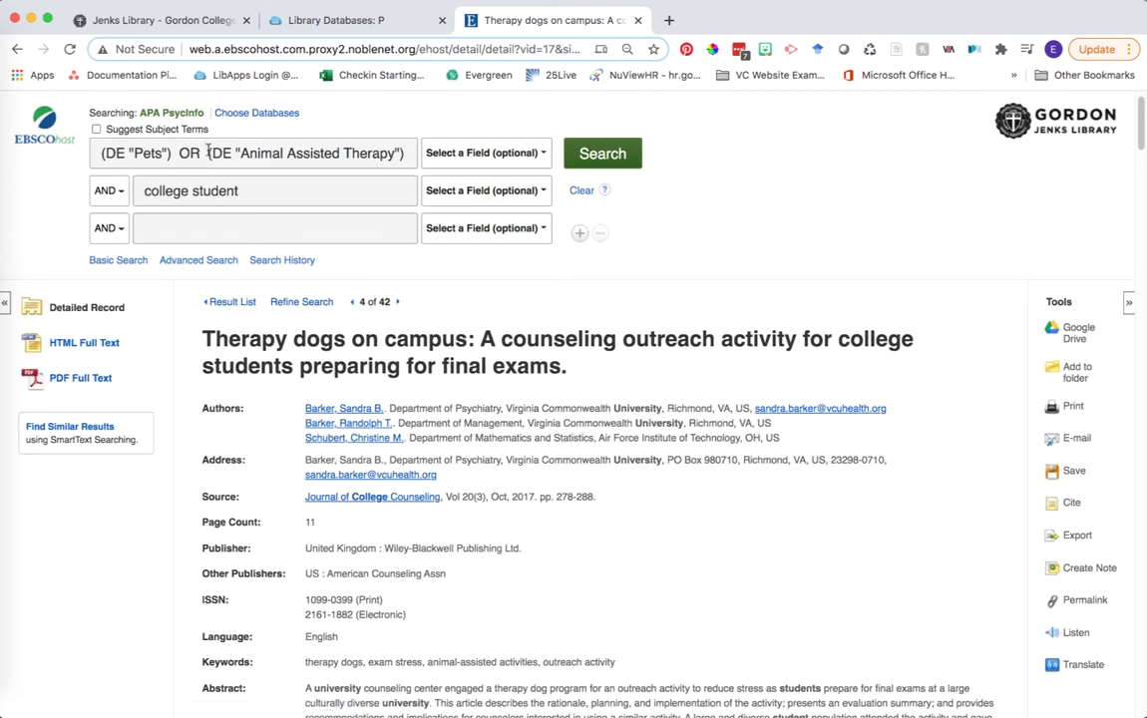
drag(208, 153, 403, 153)
scroll(407, 301, down, 4)
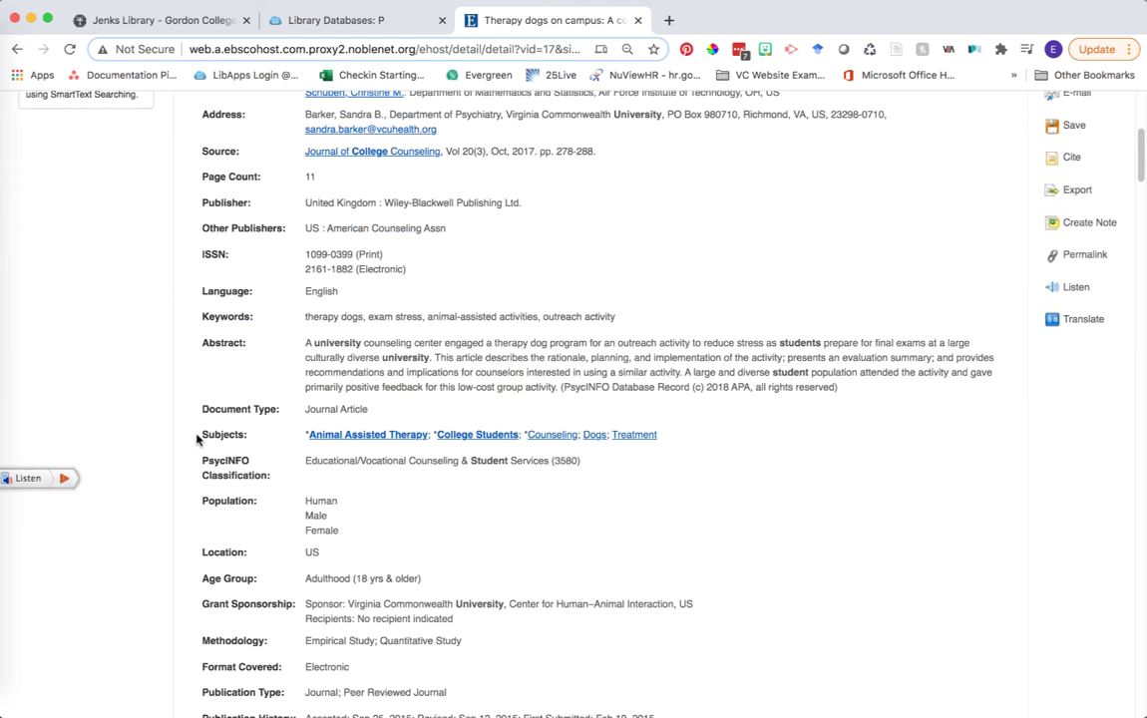
drag(305, 434, 666, 440)
scroll(803, 464, up, 2)
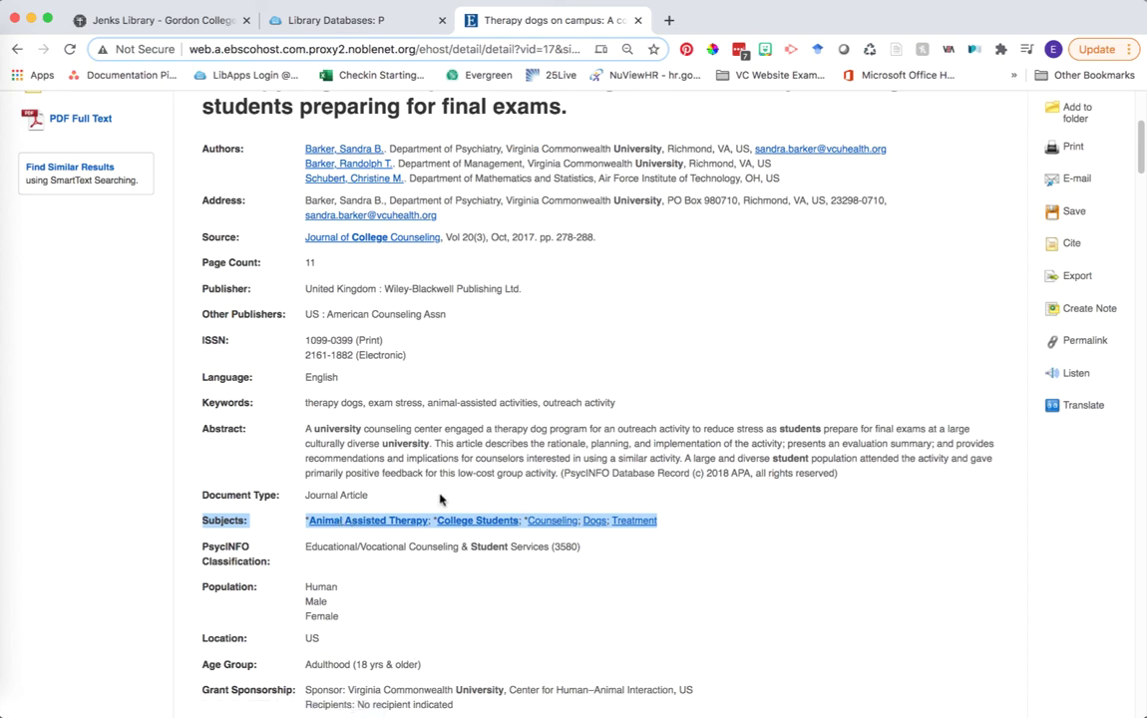
scroll(440, 499, up, 5)
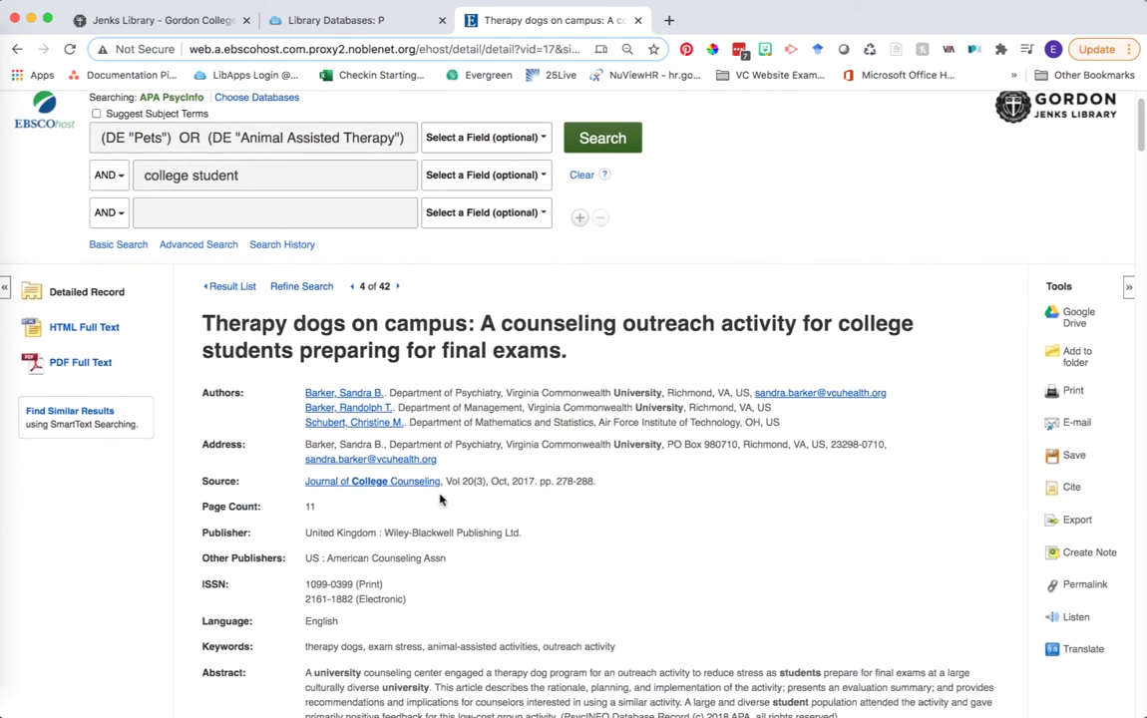
scroll(440, 499, up, 1)
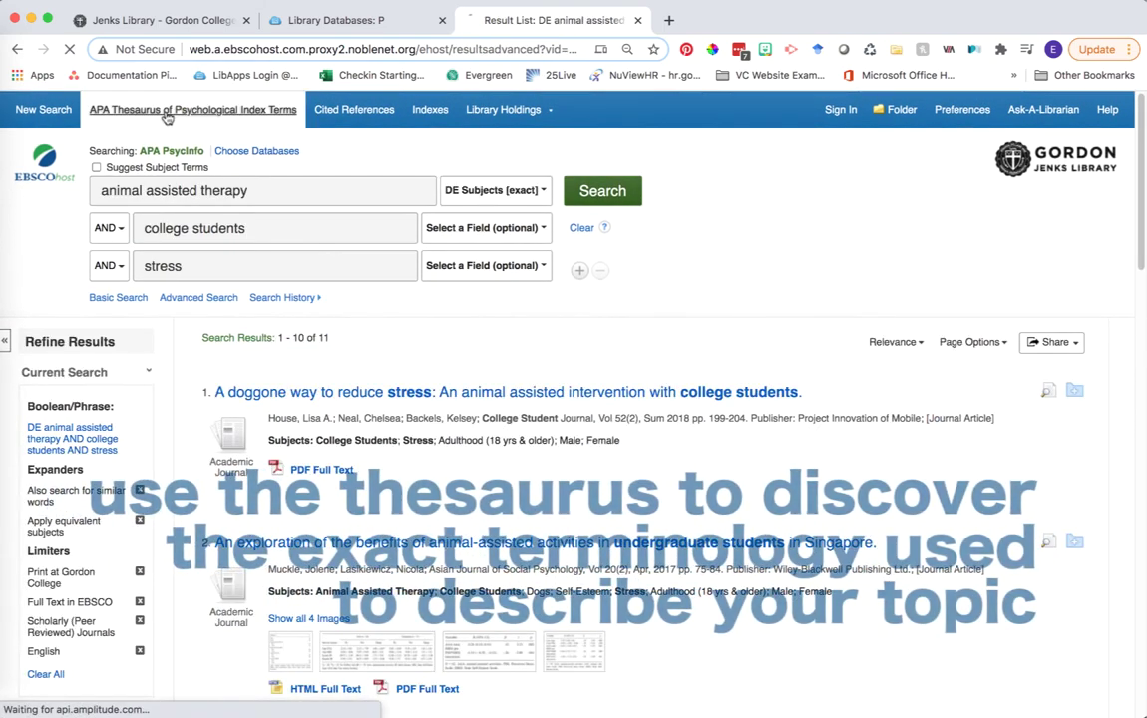
- Browse the thesaurus for PTSD and jump to the Posttraumatic Stress Disorder entry
text(pets)
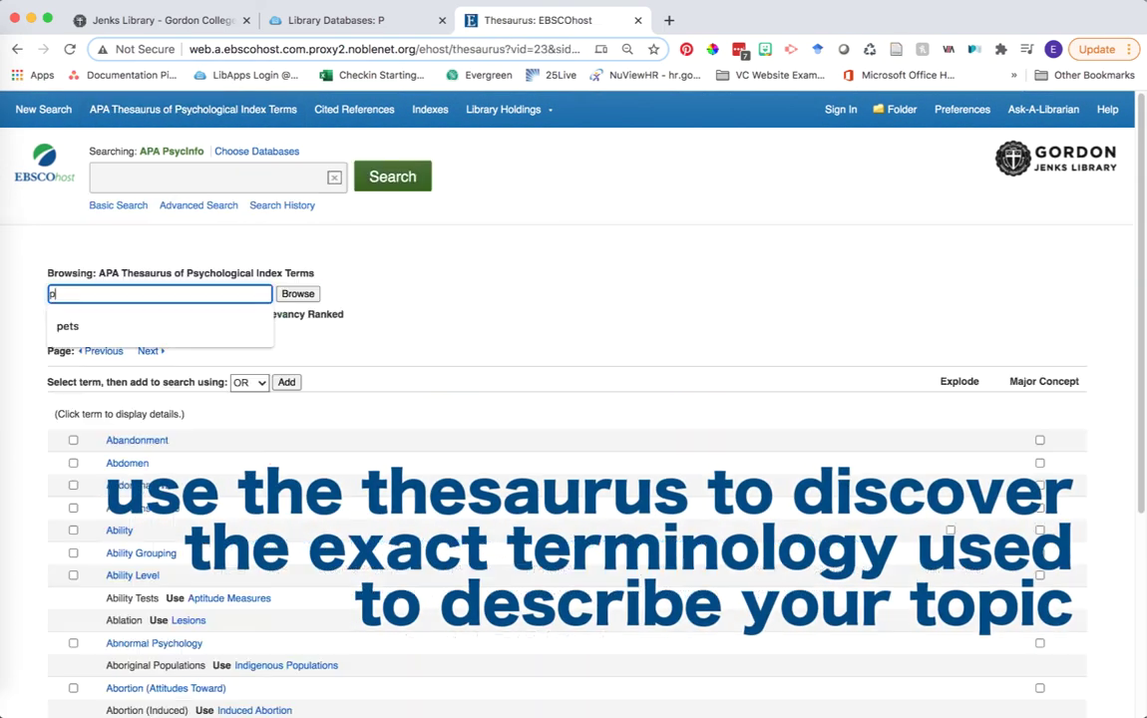
click(290, 294)
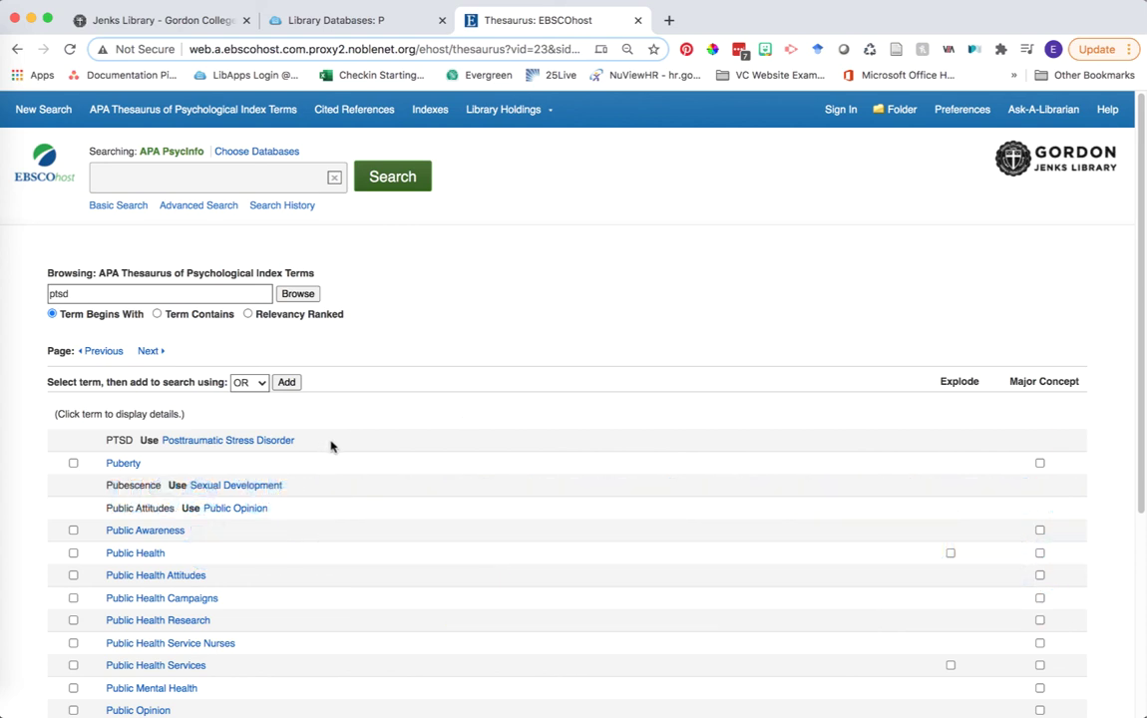
click(268, 443)
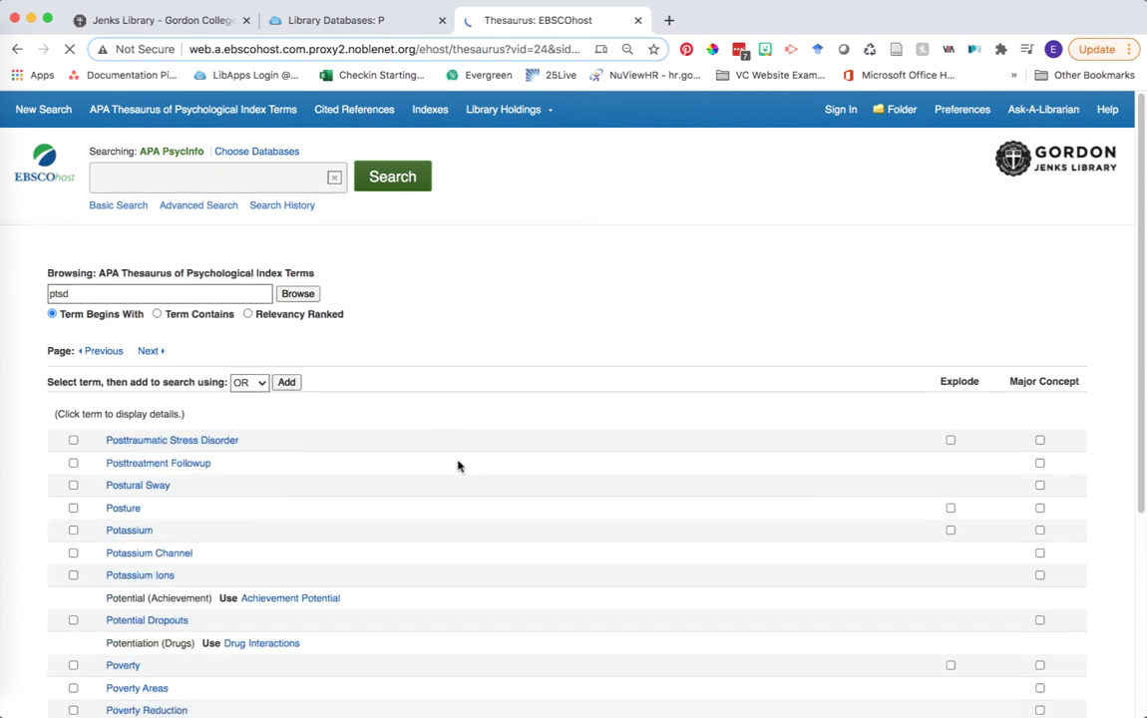
- Mark Posttraumatic Stress Disorder and add it to the query as DE "Posttraumatic Stress Disorder"
scroll(459, 464, down, 1)
scroll(459, 464, down, 1)
scroll(459, 464, up, 2)
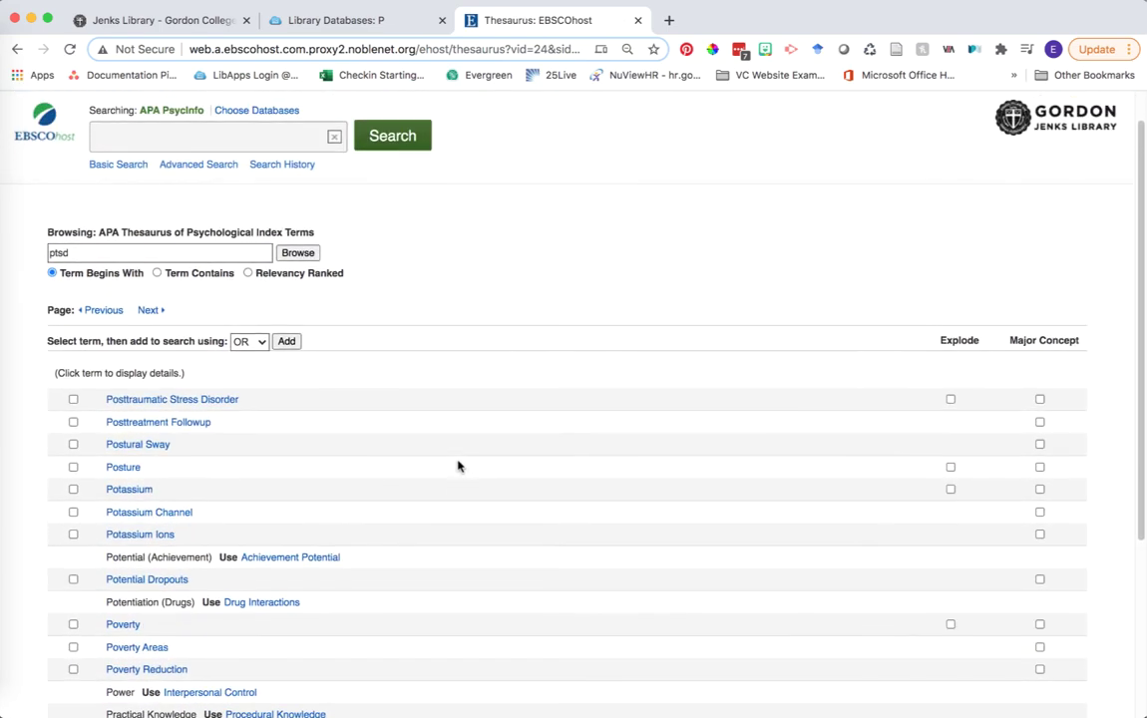
click(72, 441)
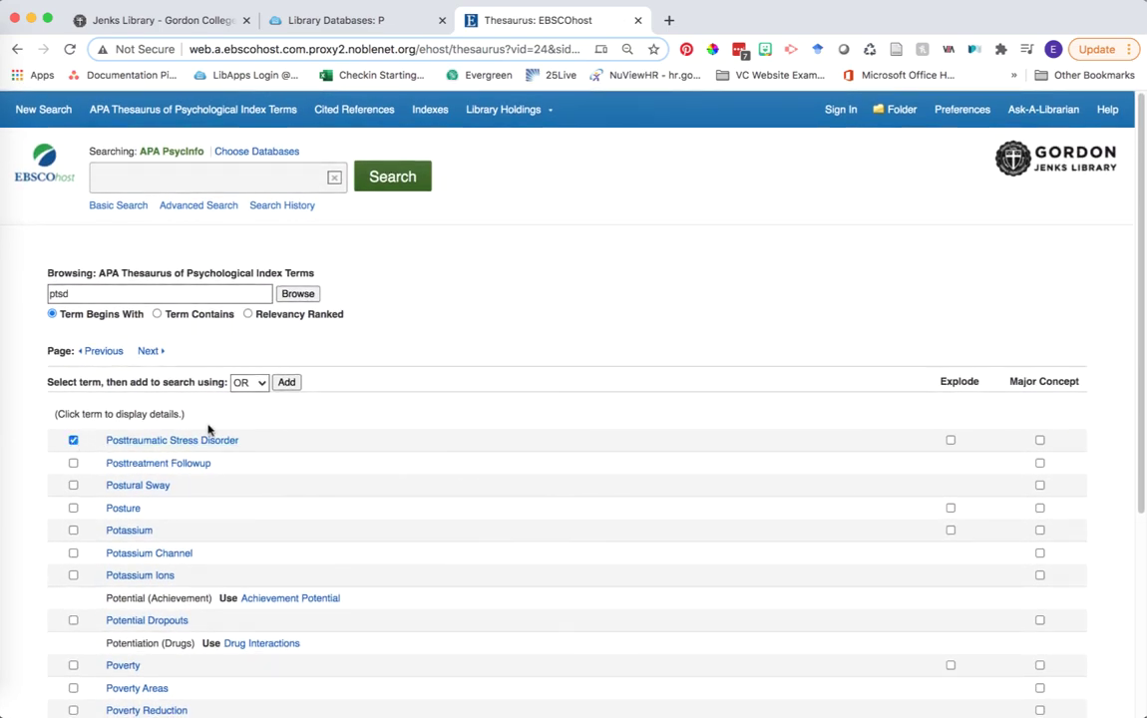
click(288, 383)
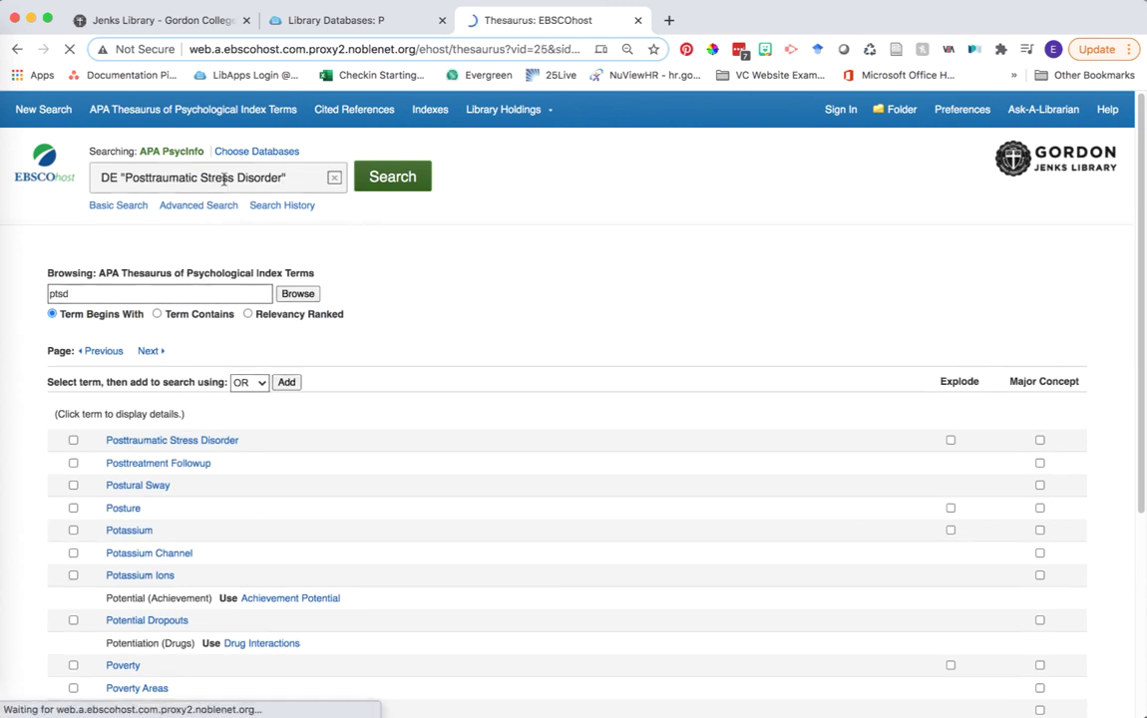